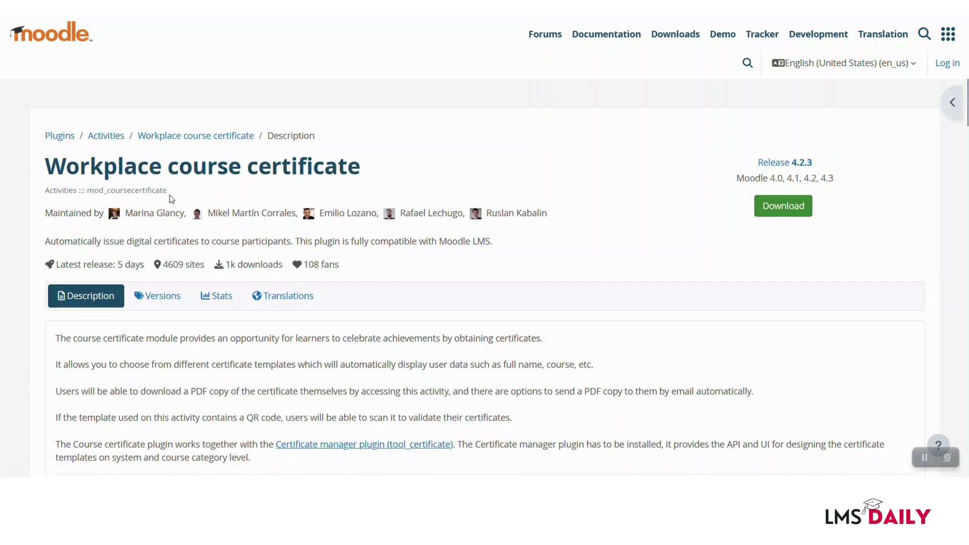
# Download the mod_coursecertificate and tool_certificate ZIP packages for Moodle 4.3 from the plugins directory.
pyautogui.click(781, 207)
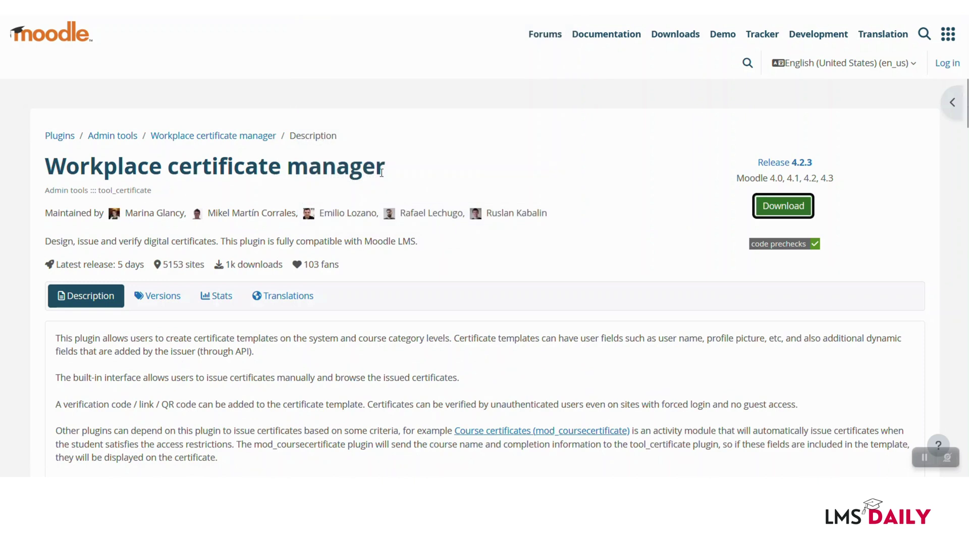
pyautogui.click(775, 207)
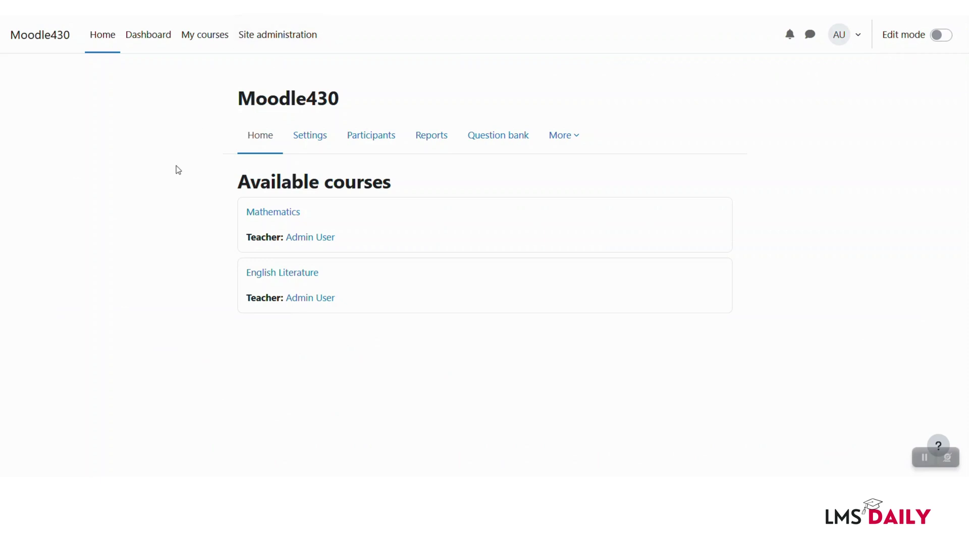
# Upload the tool_certificate ZIP through Site administration's Install plugins page.
pyautogui.click(252, 40)
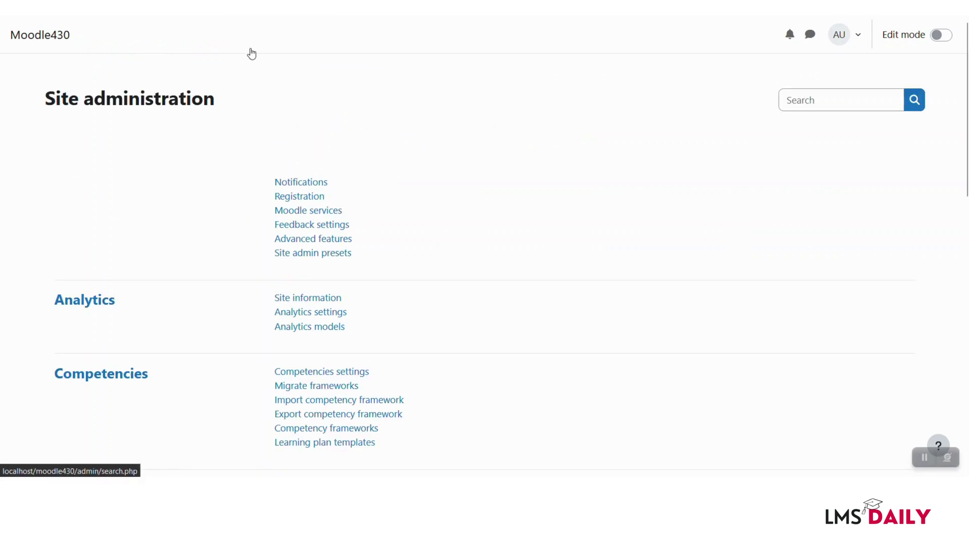
pyautogui.click(269, 139)
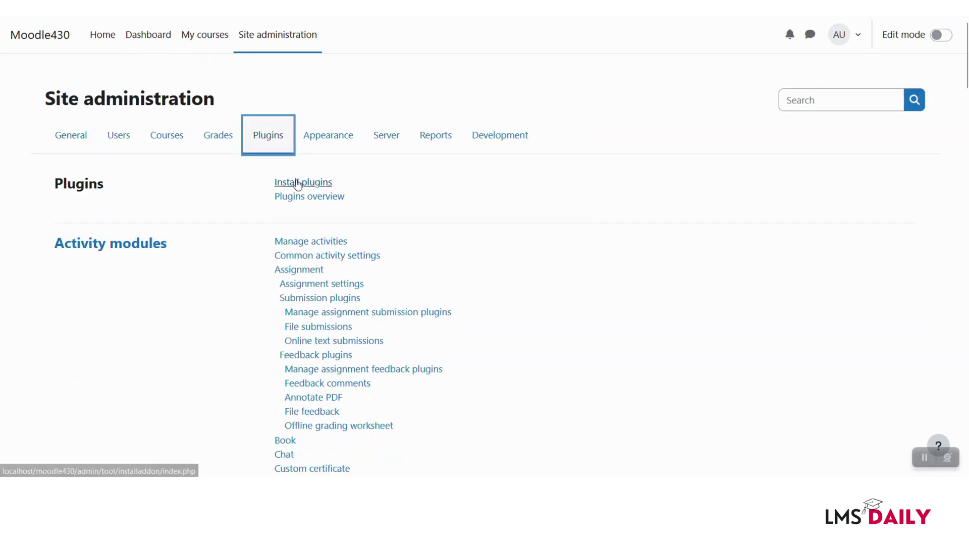
pyautogui.click(297, 185)
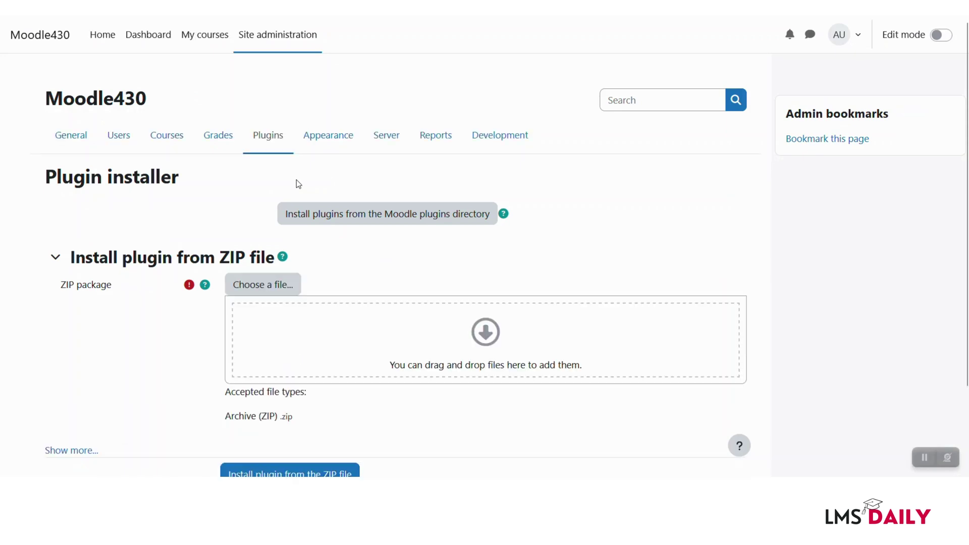
pyautogui.click(281, 289)
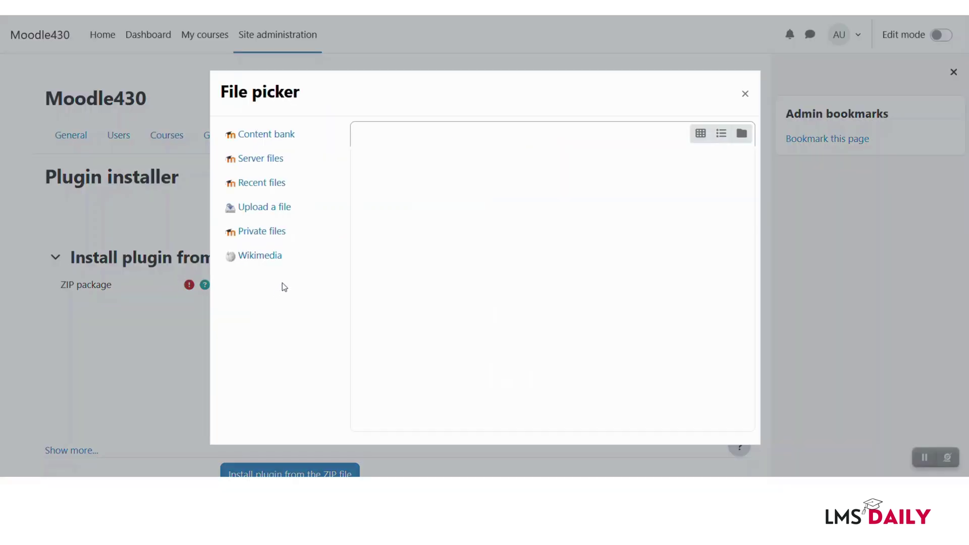
pyautogui.click(377, 199)
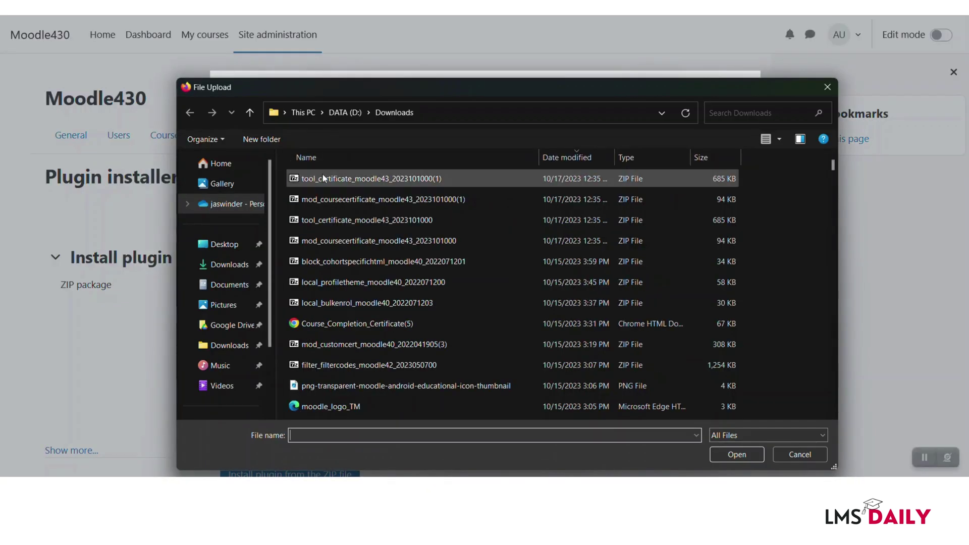
pyautogui.click(334, 178)
pyautogui.doubleClick(334, 179)
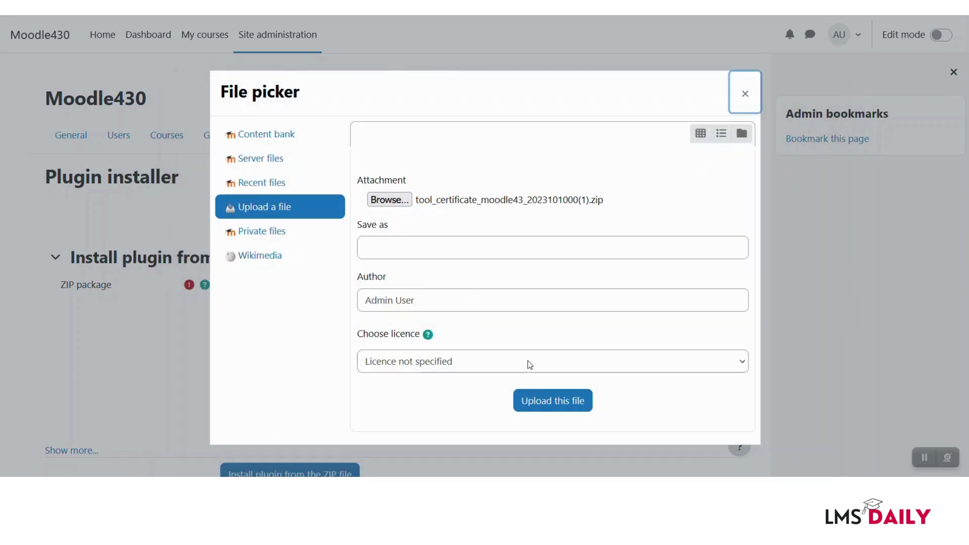
pyautogui.click(577, 401)
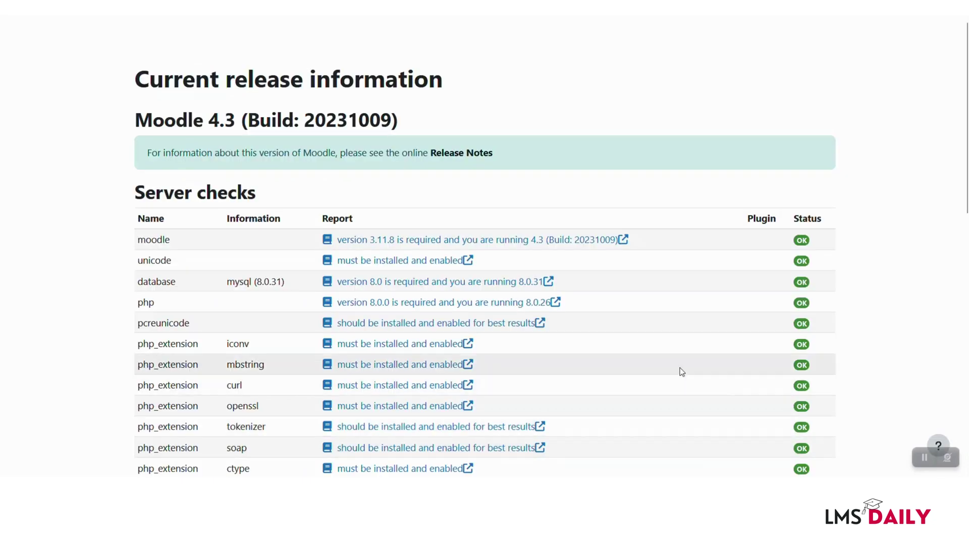
# Pass the server checks and upgrade the Moodle database to install Certificate manager.
pyautogui.scroll(-10, 512, 348)
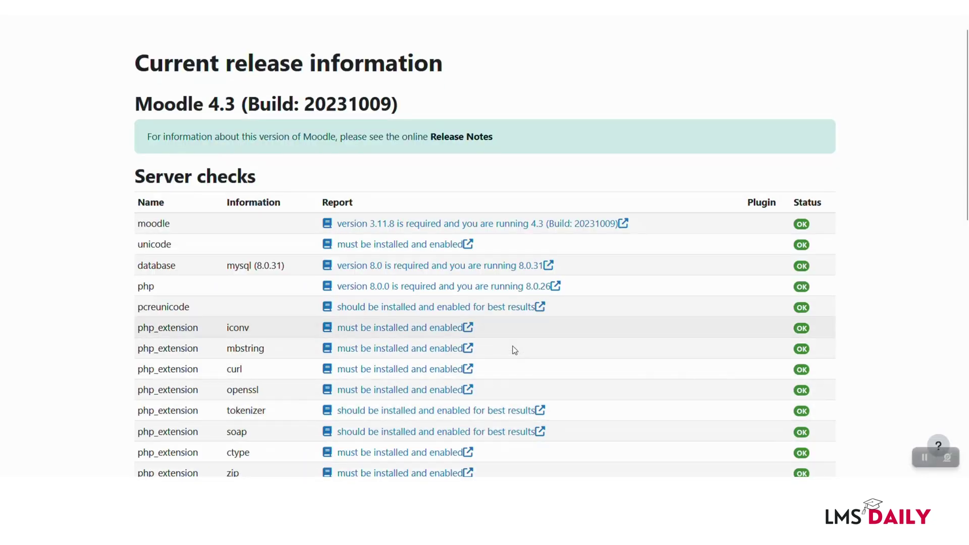
pyautogui.click(492, 455)
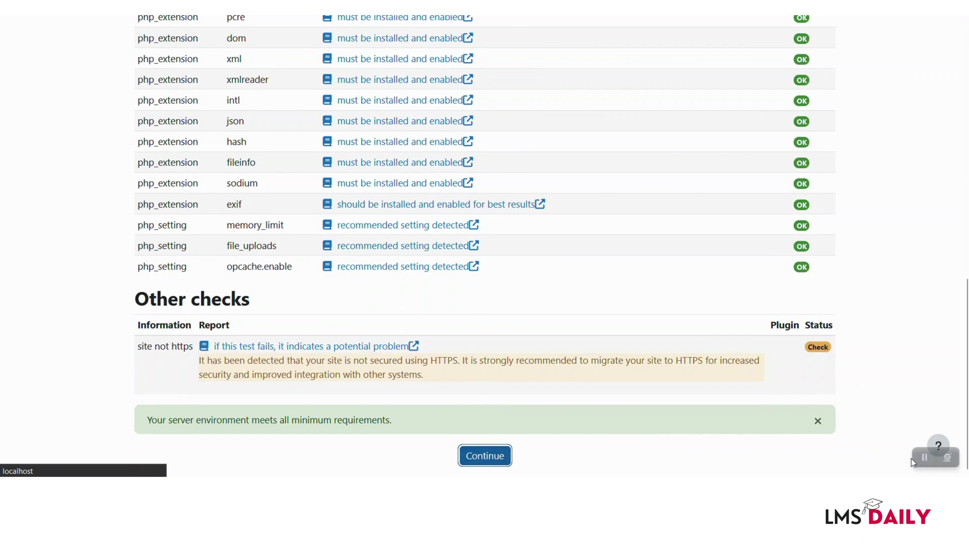
pyautogui.scroll(-8, 506, 333)
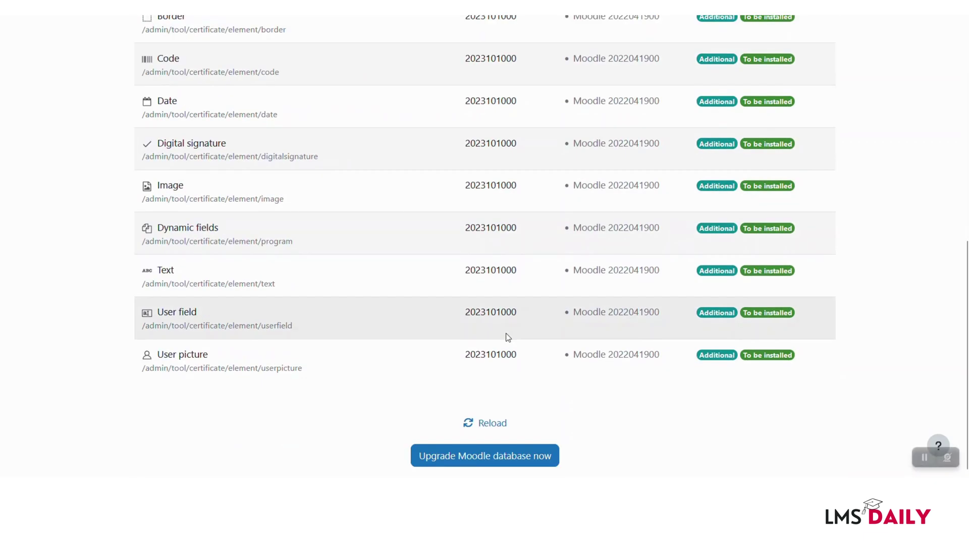
pyautogui.click(484, 456)
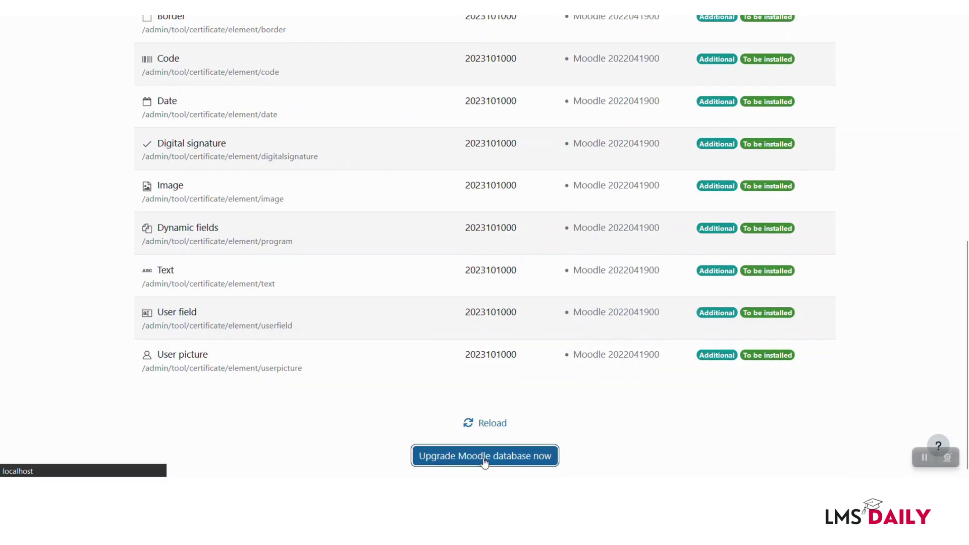
# Continue past the successful upgrade and save the new certificate settings.
pyautogui.scroll(10, 401, 277)
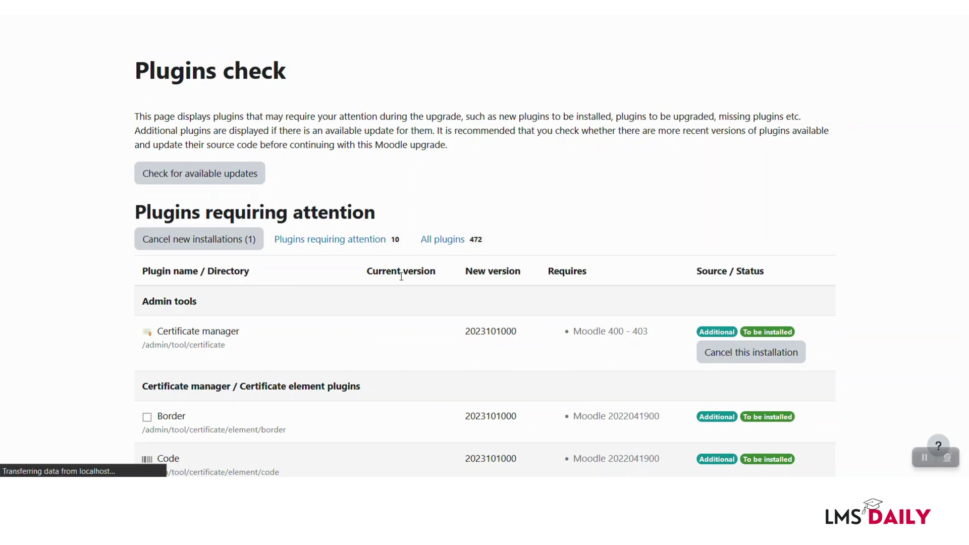
pyautogui.scroll(-1, 401, 277)
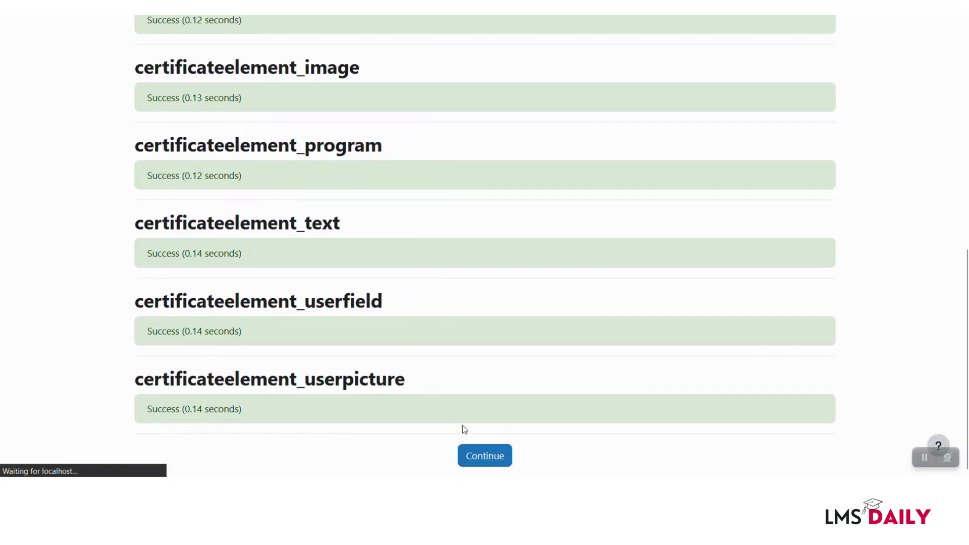
pyautogui.click(485, 456)
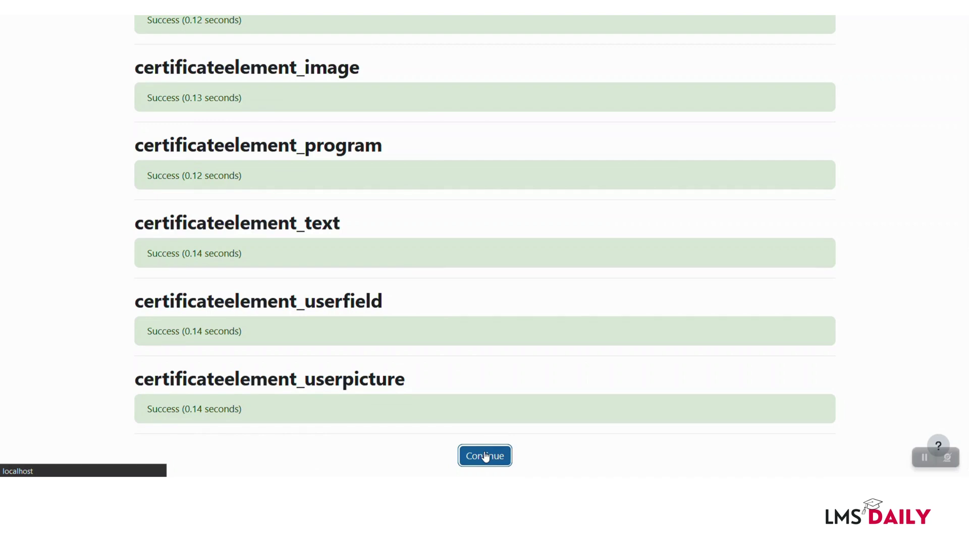
pyautogui.click(485, 455)
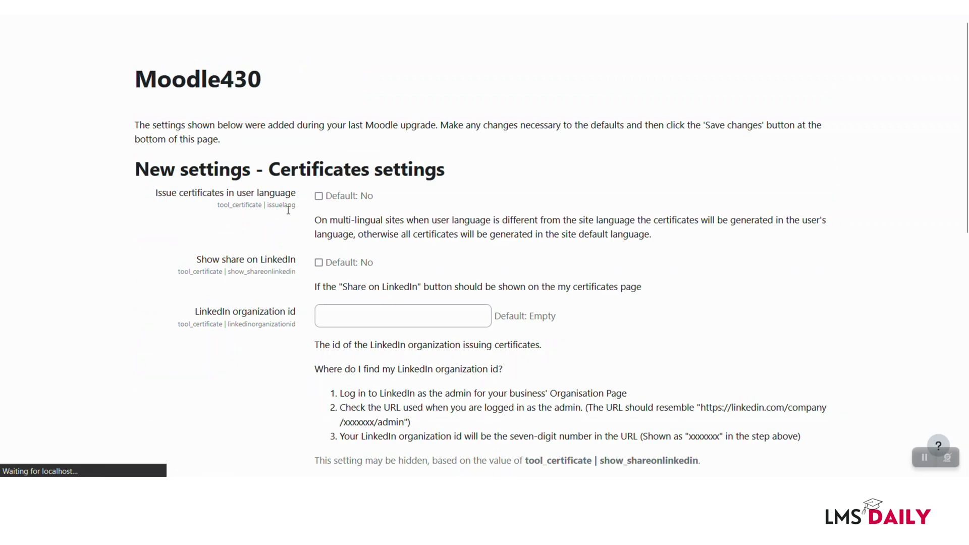
pyautogui.scroll(-15, 288, 210)
pyautogui.click(172, 454)
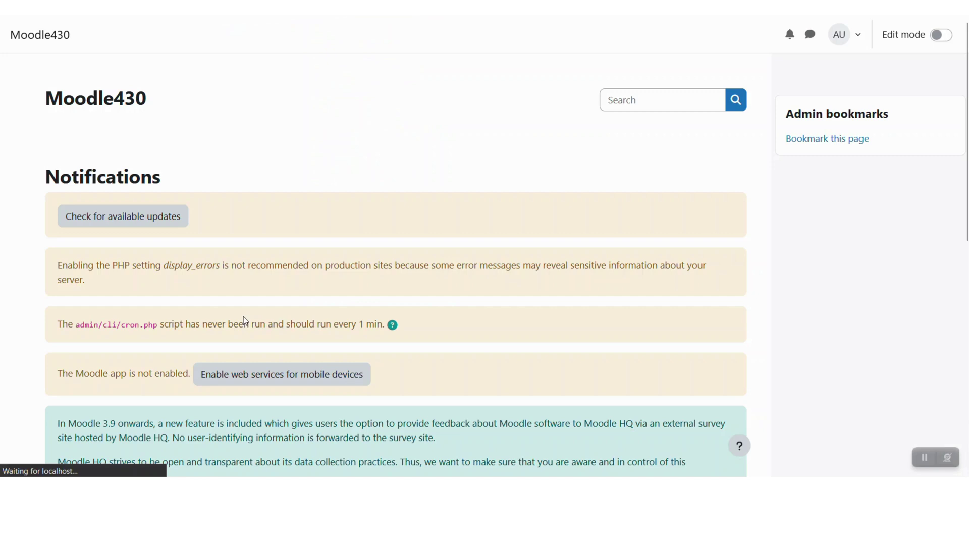
# Upload the mod_coursecertificate ZIP through the Install plugins page for installation.
pyautogui.click(268, 138)
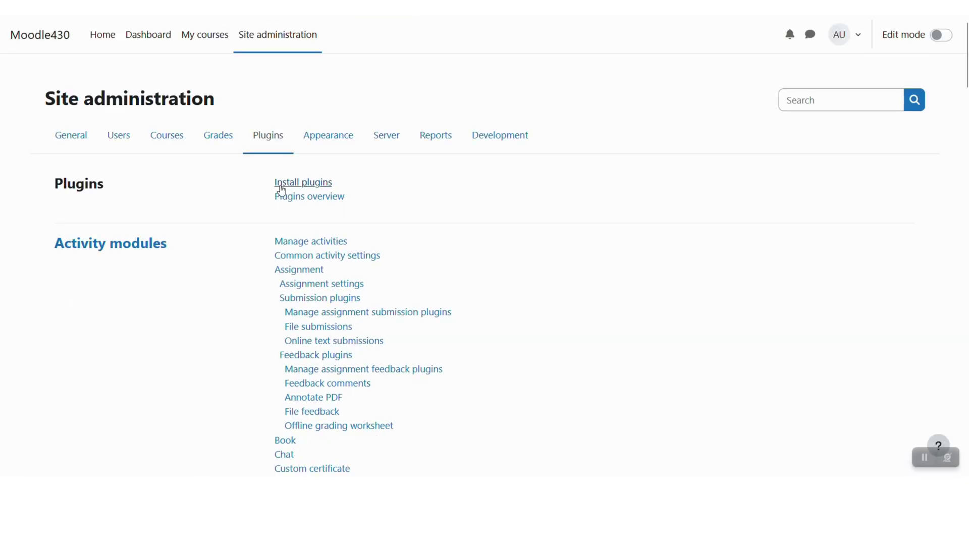
pyautogui.click(283, 186)
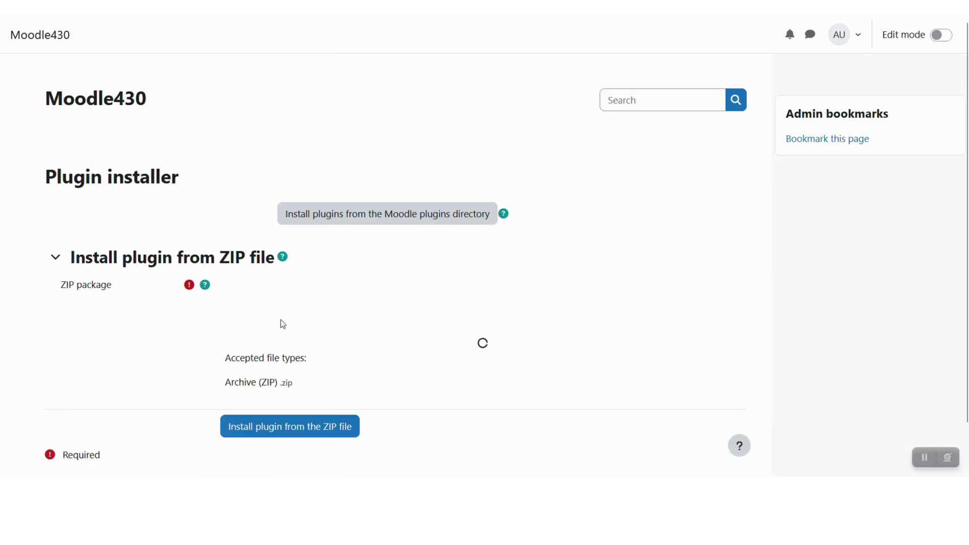
pyautogui.click(261, 286)
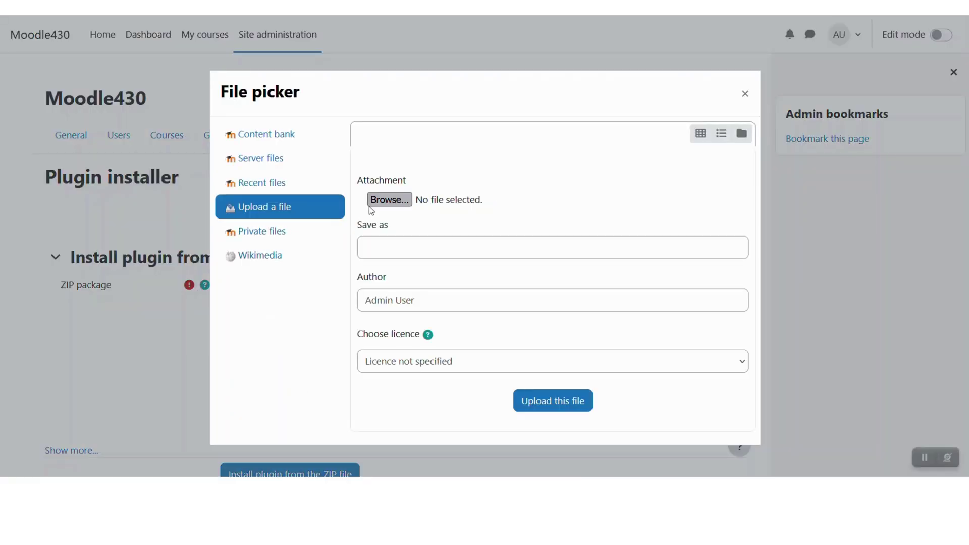
pyautogui.click(374, 200)
pyautogui.doubleClick(332, 197)
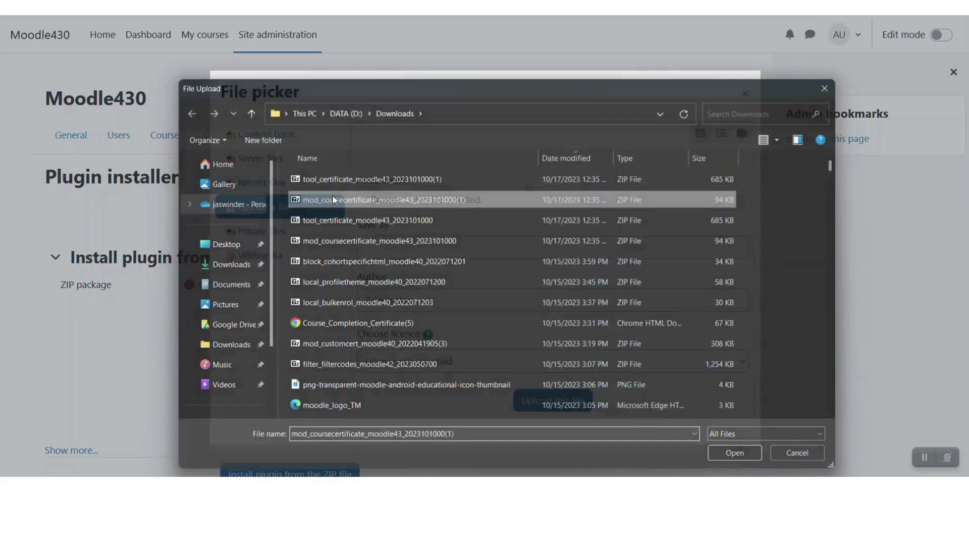
pyautogui.click(552, 412)
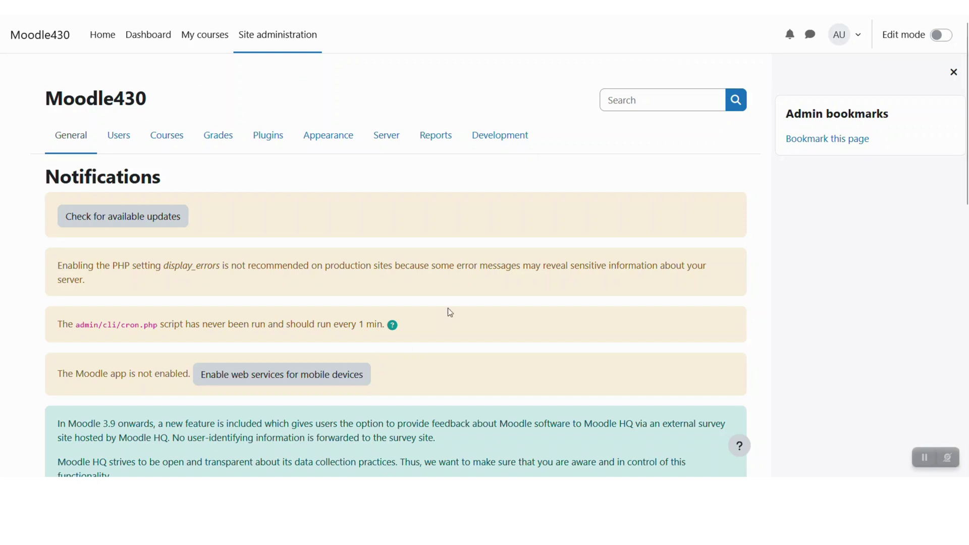
# In English Literature with editing on, add a Course certificate activity to the General section.
pyautogui.click(199, 39)
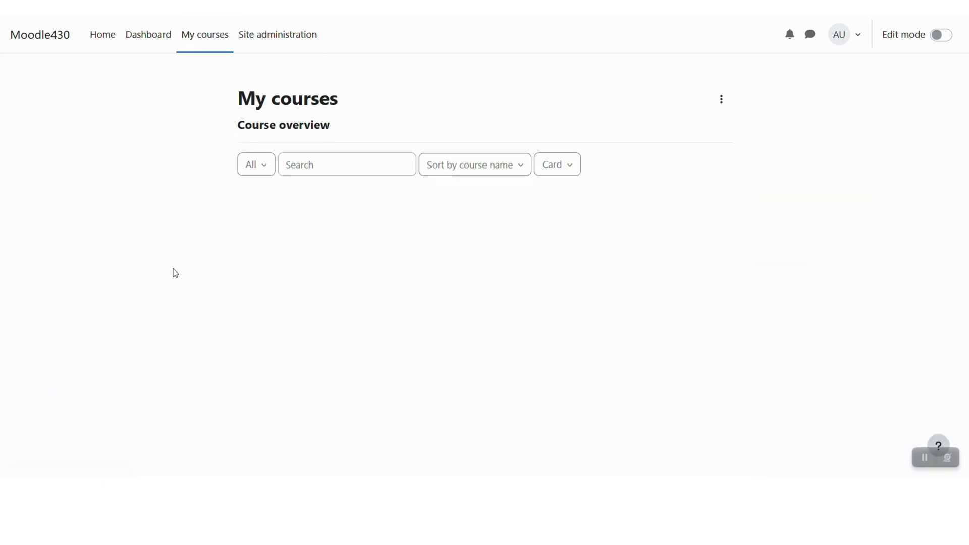
pyautogui.click(297, 237)
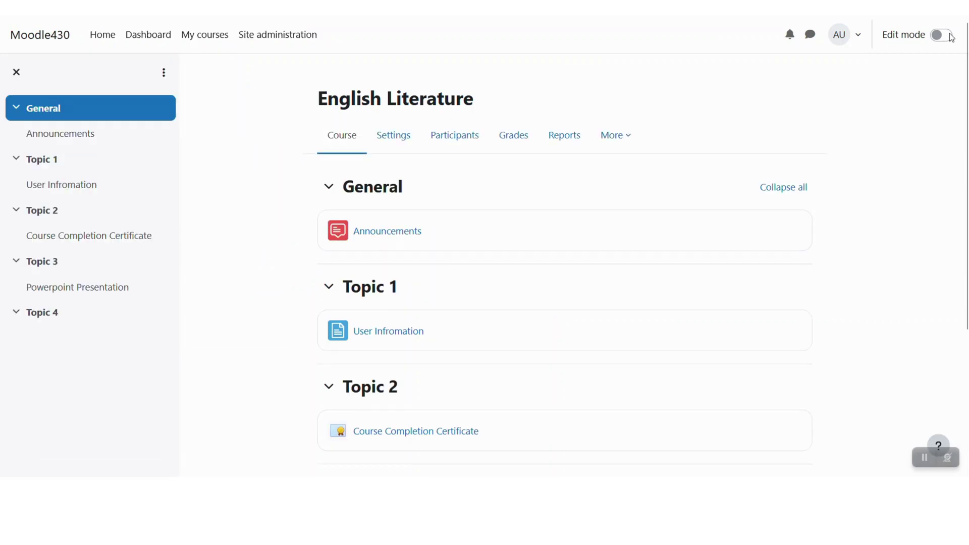
pyautogui.click(941, 36)
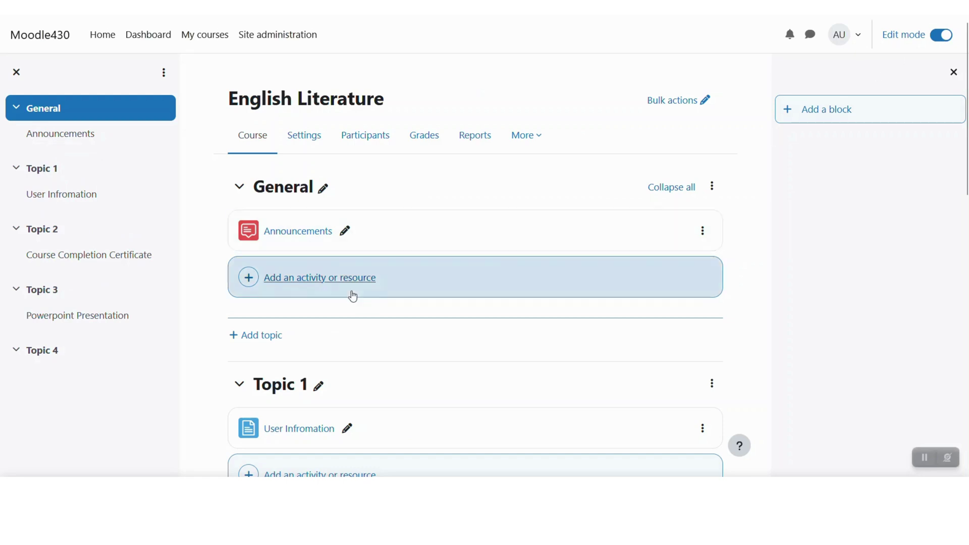
pyautogui.click(274, 279)
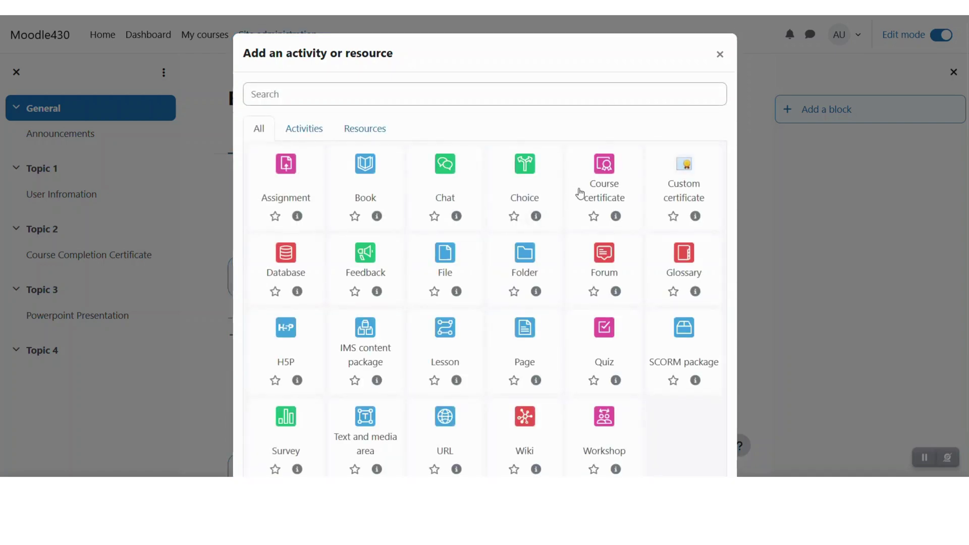
pyautogui.click(600, 164)
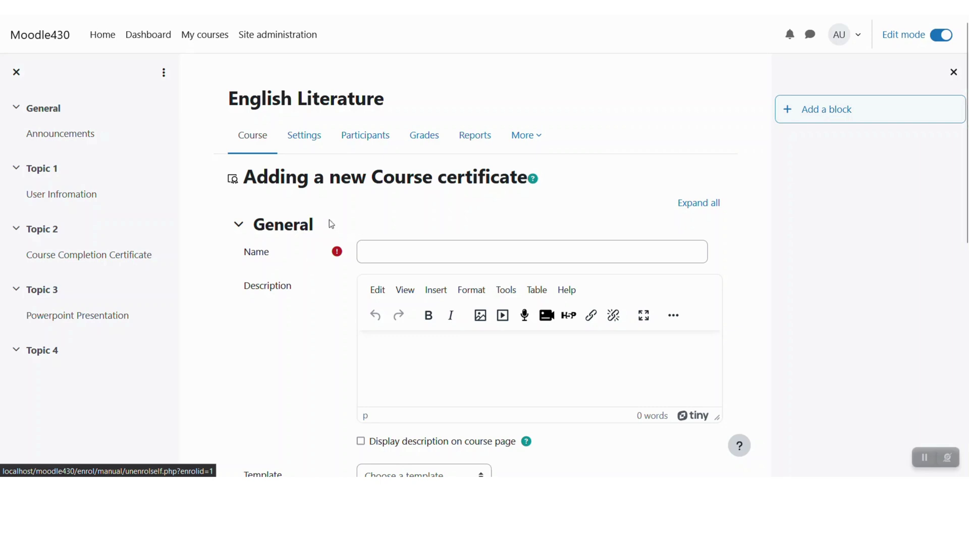
# Name the activity 'Course Completion Certificate' and keep Certificate demo template as its template.
pyautogui.click(382, 257)
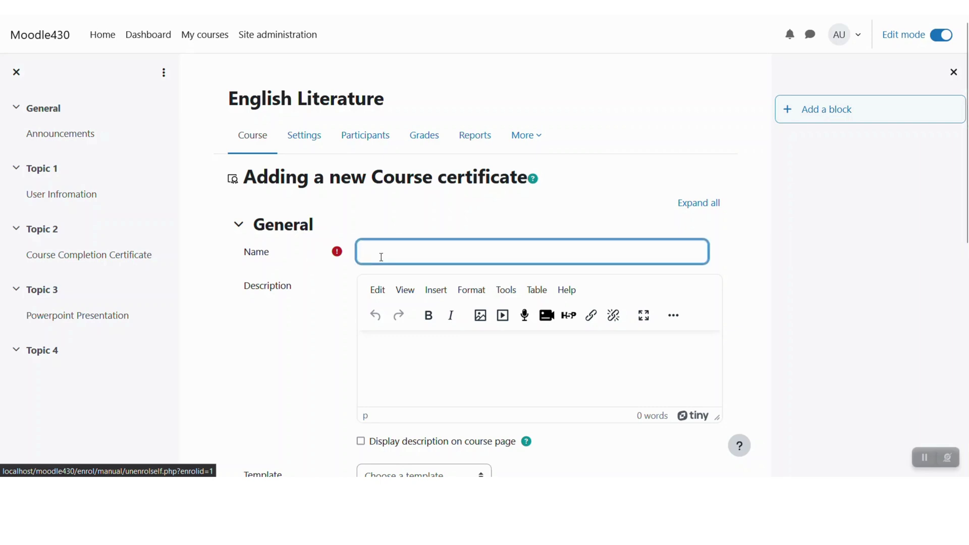
pyautogui.write('Course')
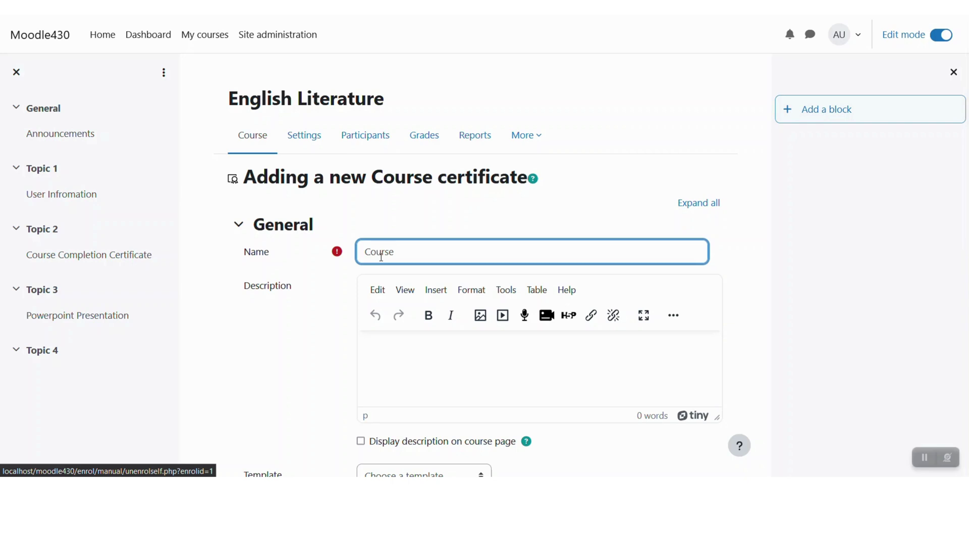
pyautogui.write(' Completion Certificate')
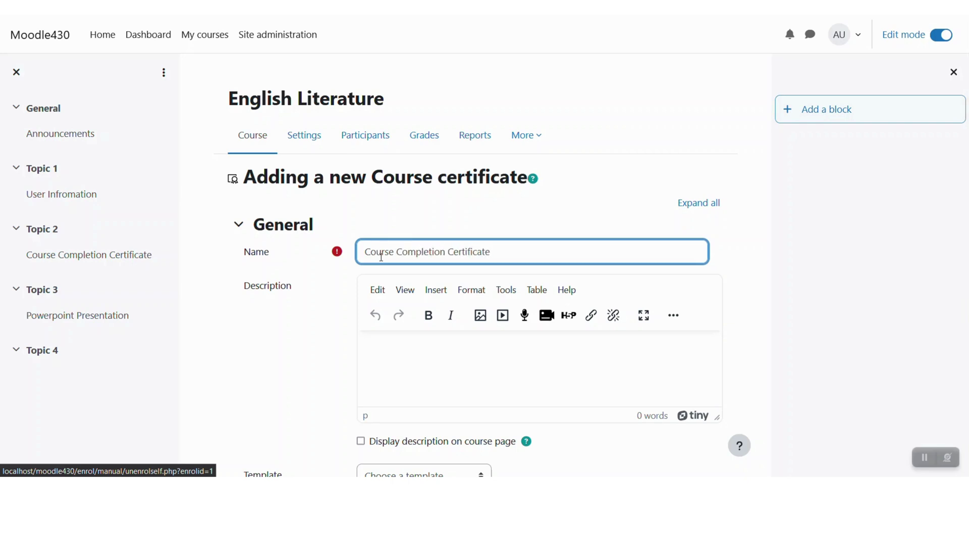
pyautogui.click(389, 372)
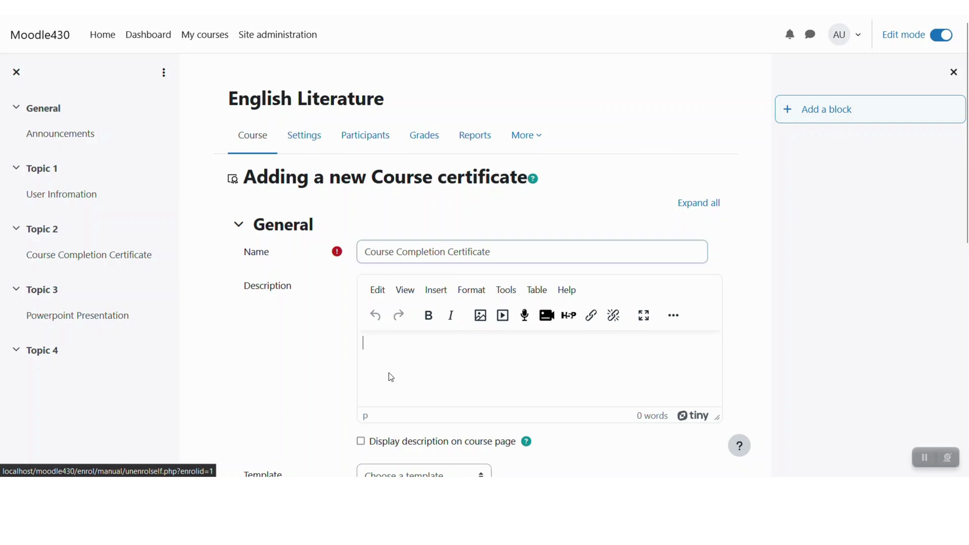
pyautogui.scroll(-3, 301, 331)
pyautogui.scroll(-5, 301, 336)
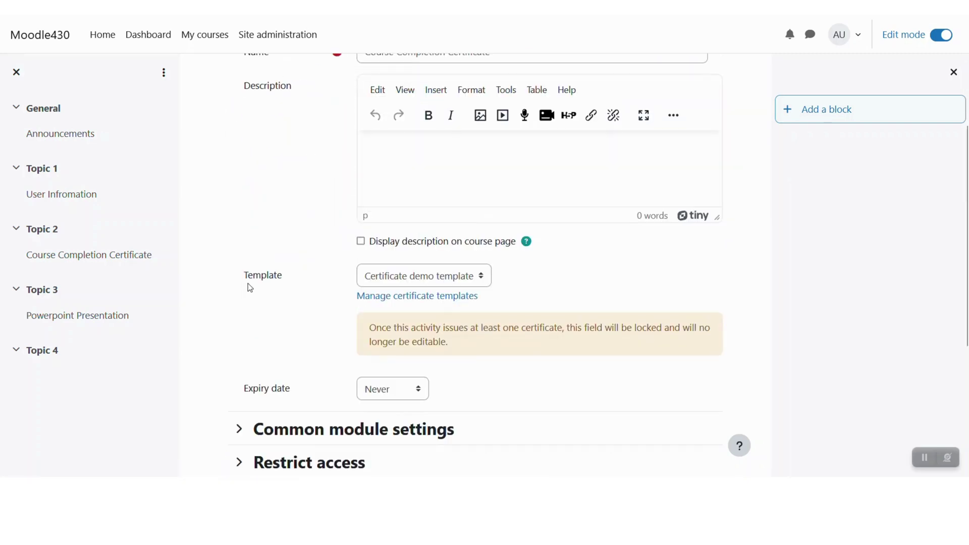
pyautogui.click(359, 281)
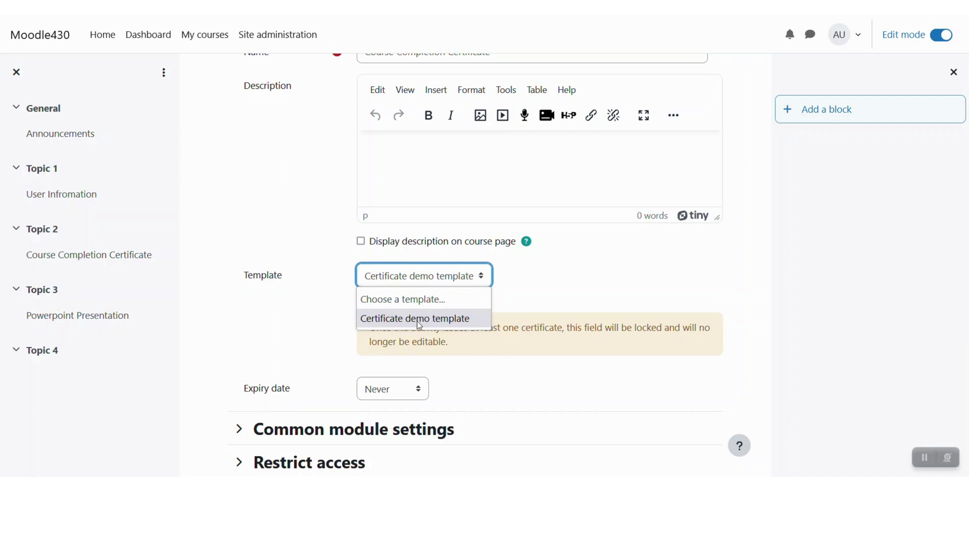
pyautogui.click(403, 323)
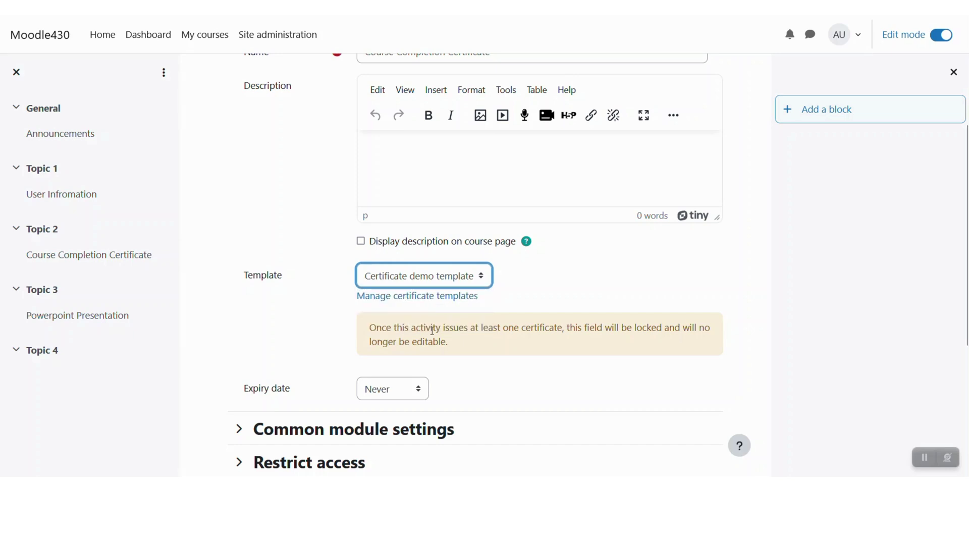
pyautogui.rightClick(405, 304)
# Create and save a certificate template named 'LMSdaily Template' with course category None.
pyautogui.click(460, 18)
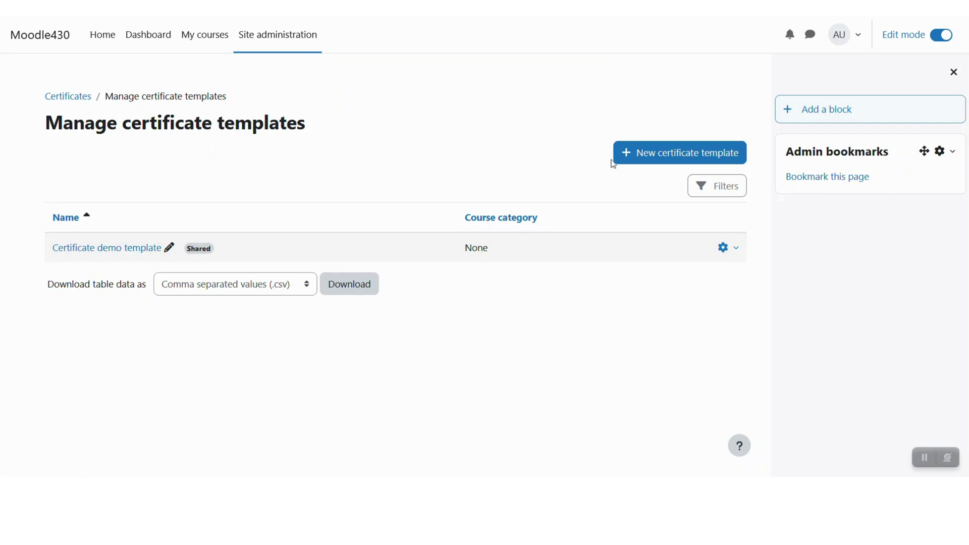
pyautogui.click(663, 158)
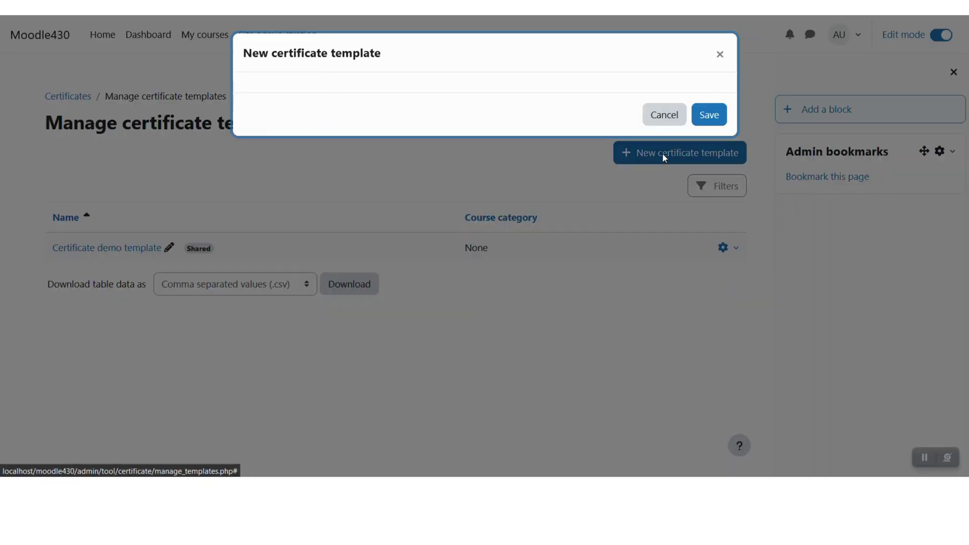
pyautogui.click(418, 100)
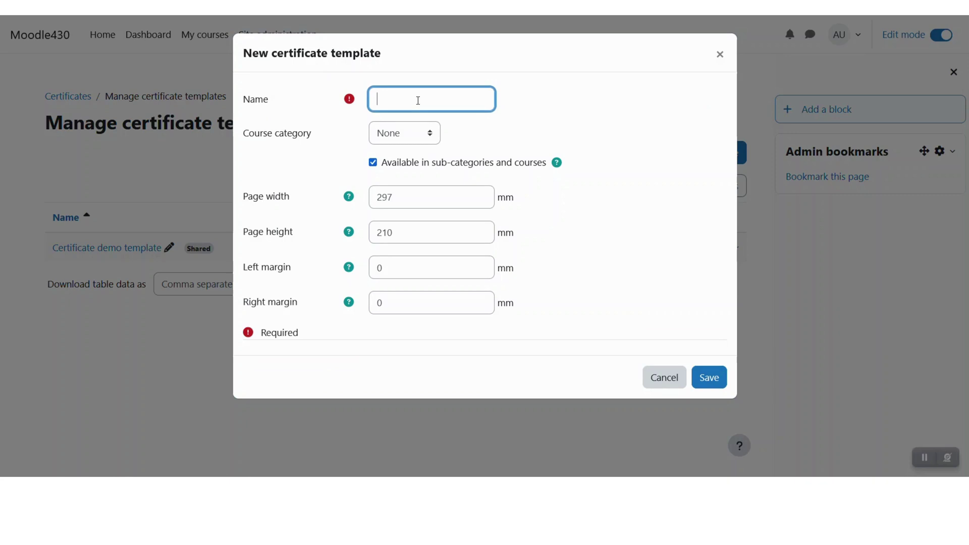
pyautogui.write('LMSdaily Template')
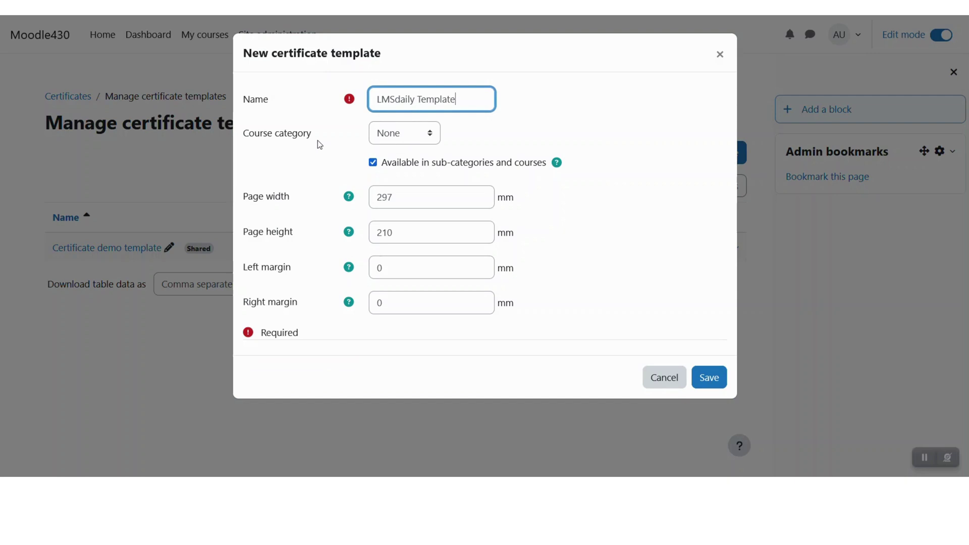
pyautogui.click(407, 134)
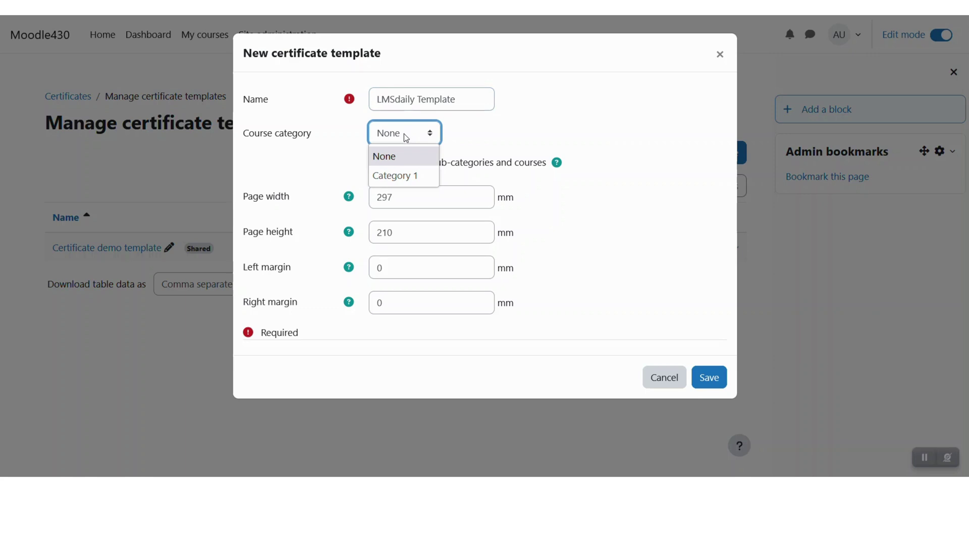
pyautogui.click(403, 135)
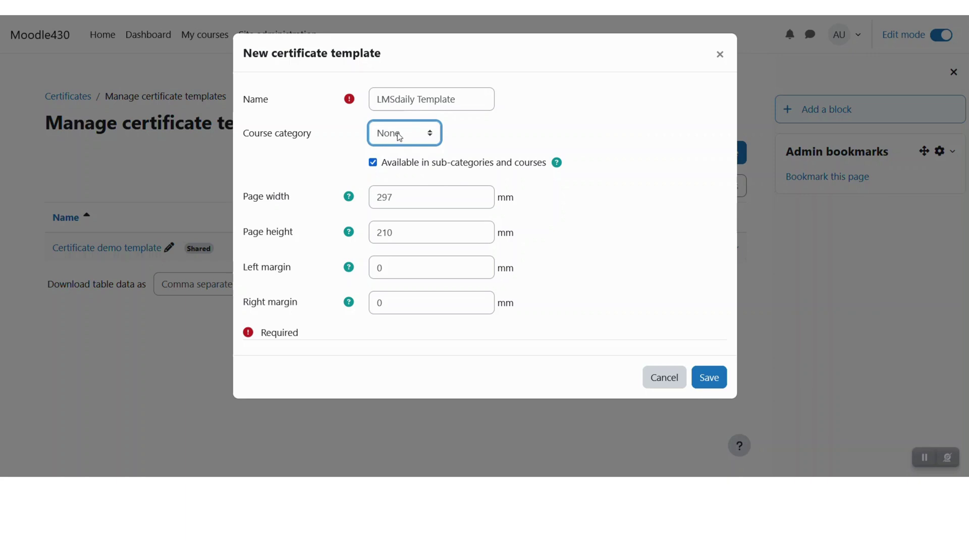
pyautogui.click(396, 201)
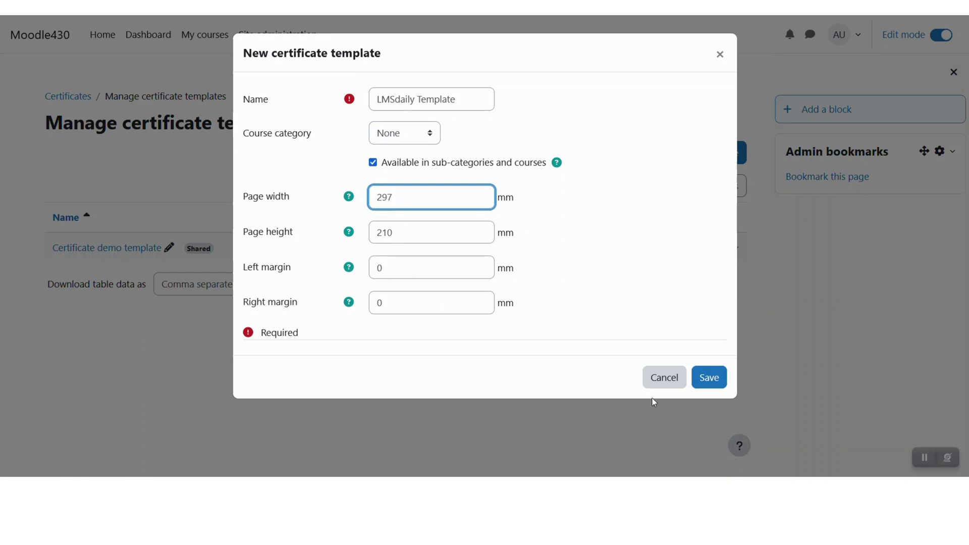
pyautogui.click(714, 381)
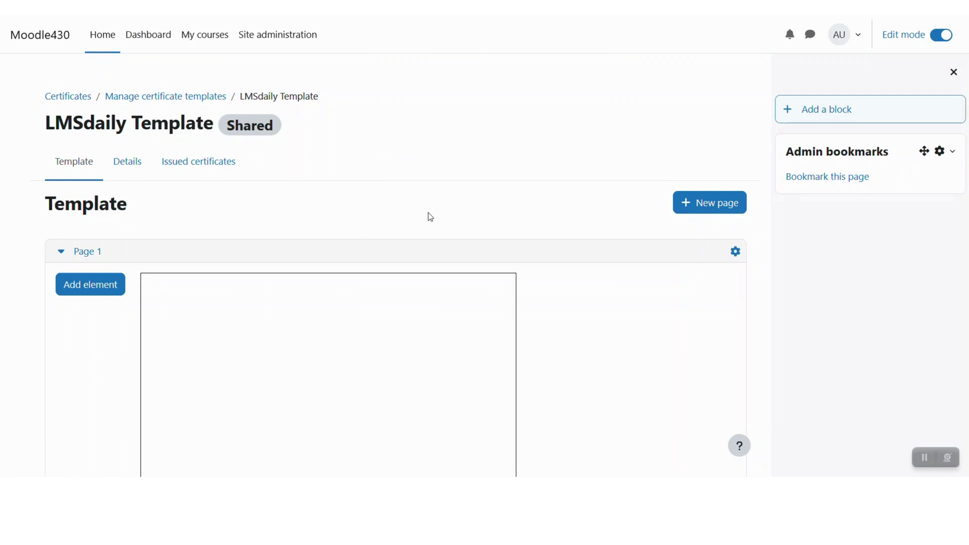
# Choose Dynamic fields from Page 1's Add element list.
pyautogui.scroll(-3, 214, 212)
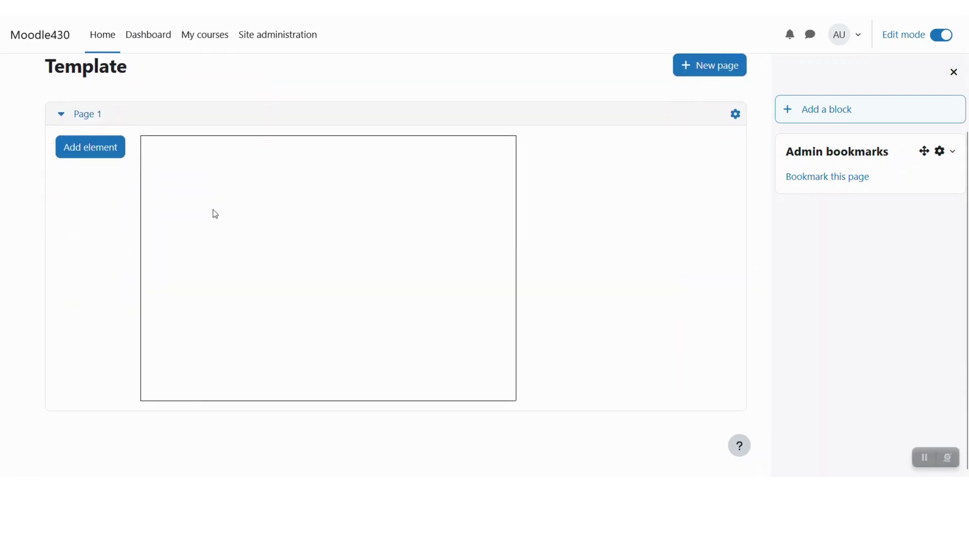
pyautogui.scroll(3, 213, 209)
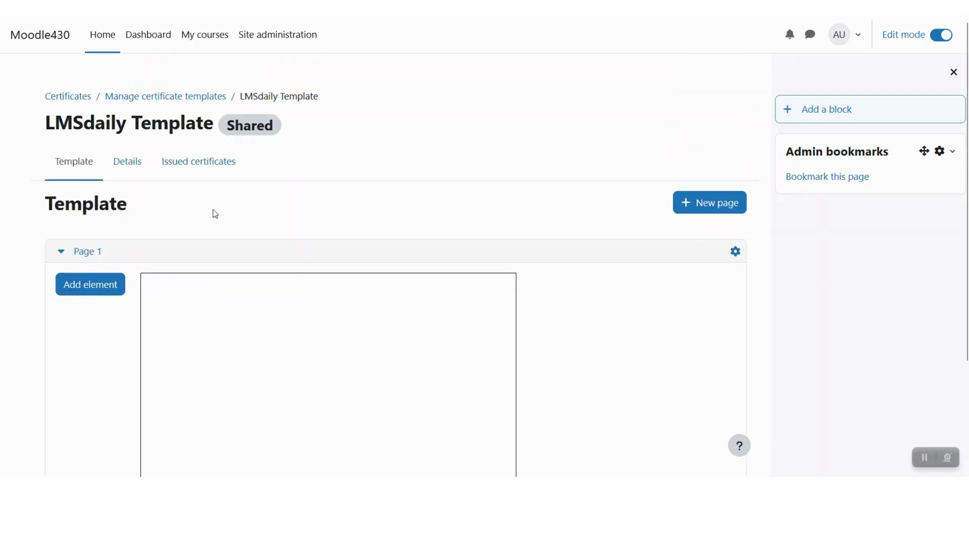
pyautogui.click(97, 292)
pyautogui.scroll(-3, 91, 282)
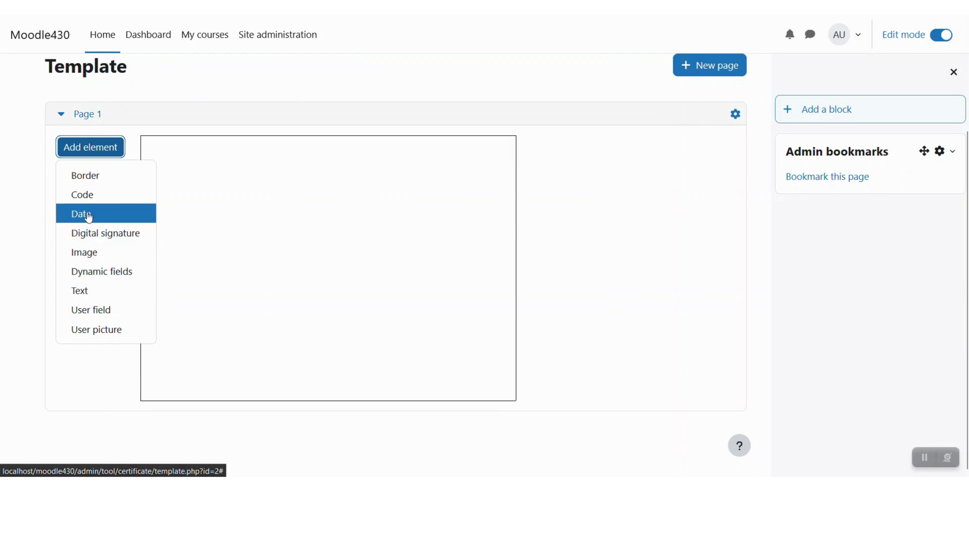
pyautogui.click(96, 271)
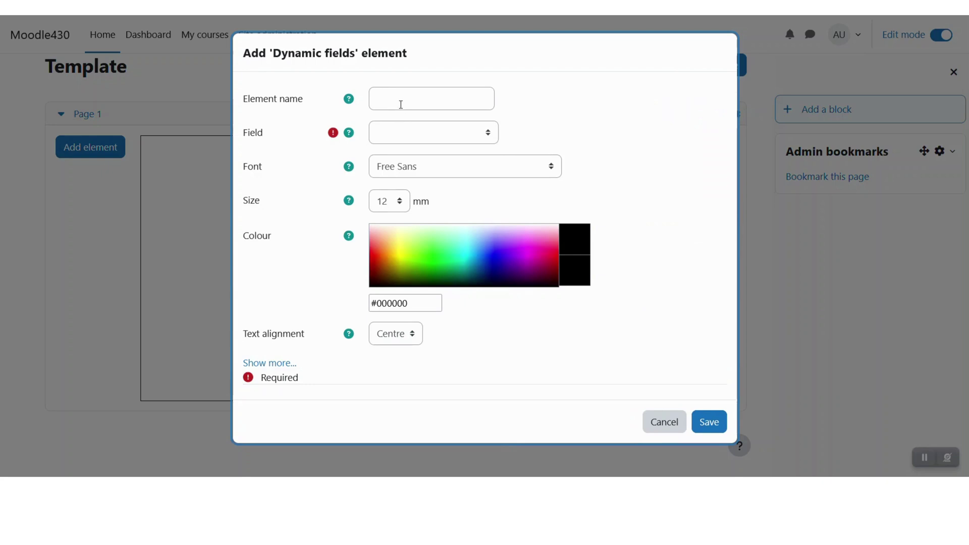
# Add a 'Date of completion' element using Course: Completion date at 14 mm, then drag it lower.
pyautogui.click(401, 104)
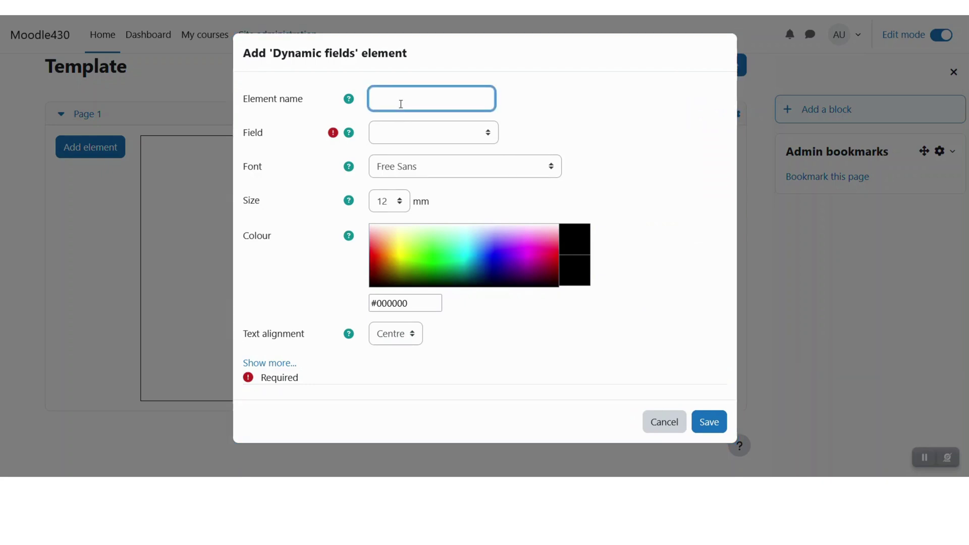
pyautogui.write('Date of completion')
pyautogui.click(408, 132)
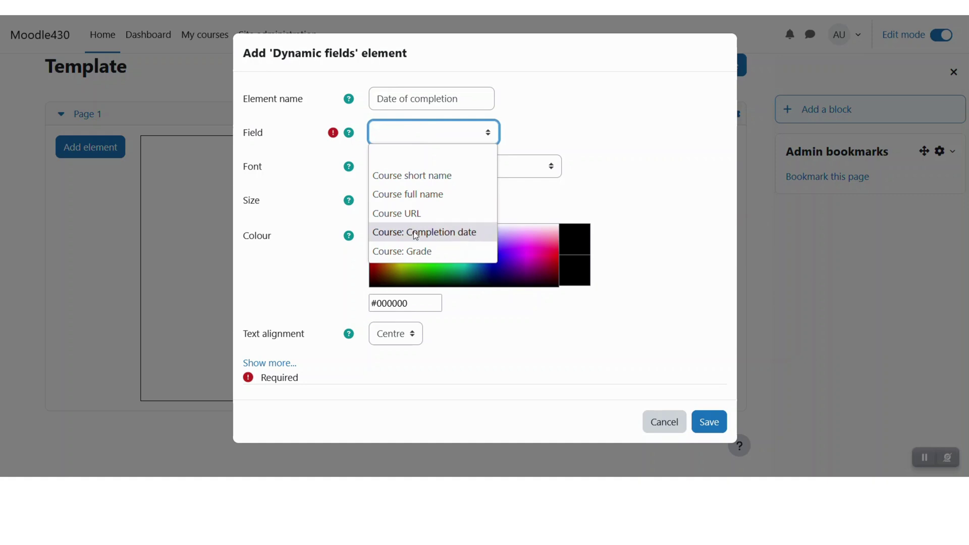
pyautogui.click(448, 233)
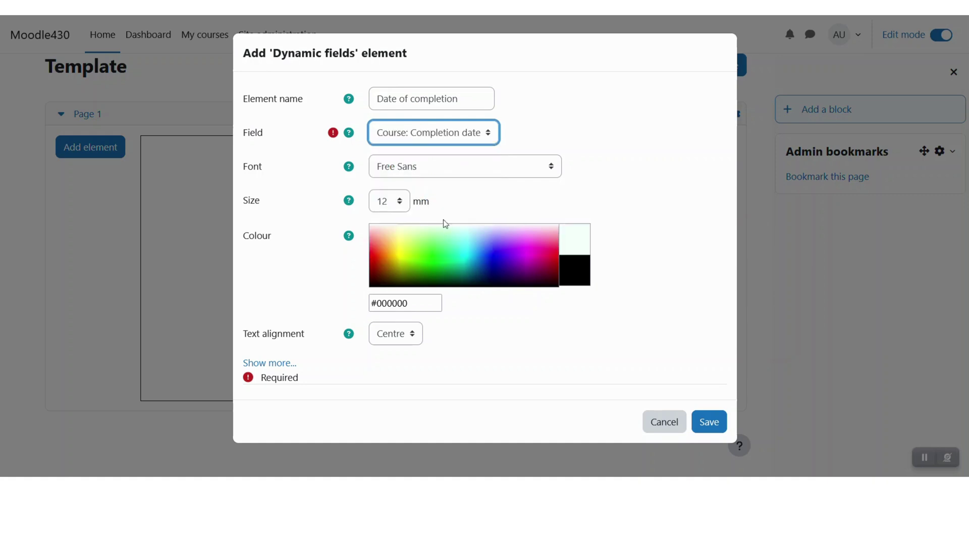
pyautogui.click(385, 207)
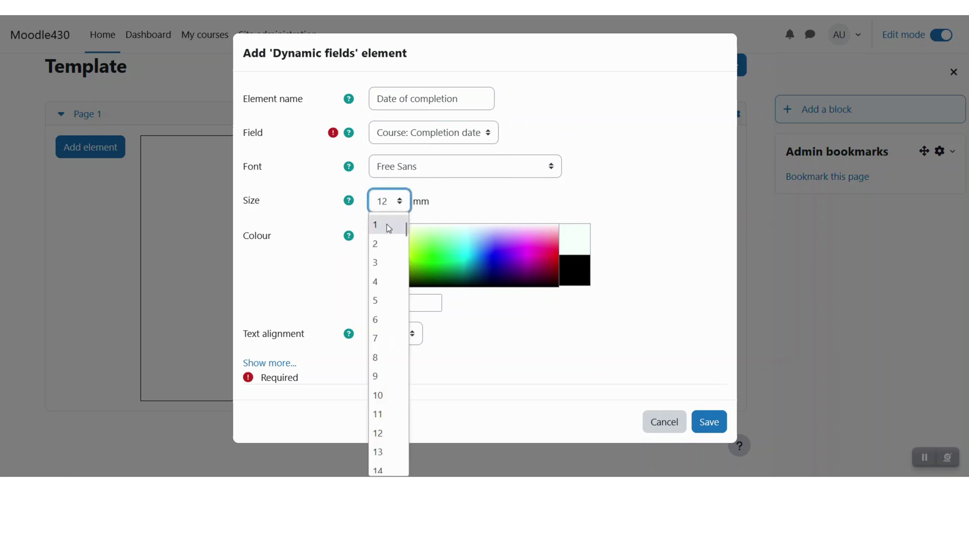
pyautogui.click(382, 464)
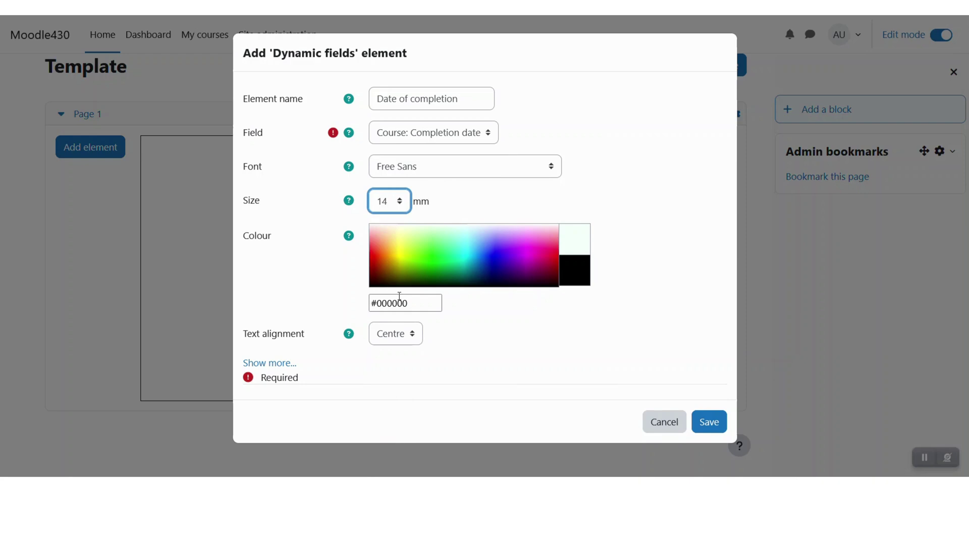
pyautogui.click(709, 423)
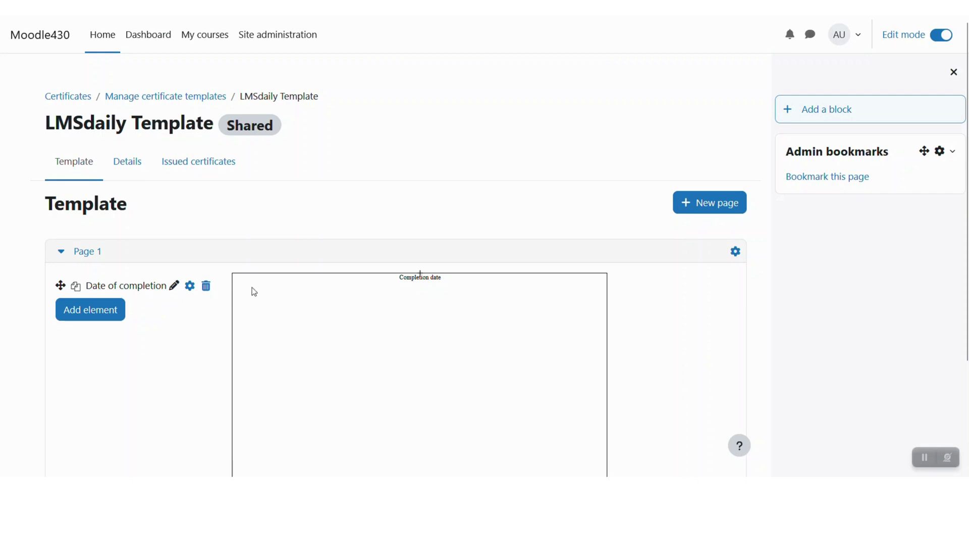
pyautogui.moveTo(419, 278); pyautogui.dragTo(415, 338)
# Start an Image element named 'Background image', then cancel it without adding.
pyautogui.click(91, 313)
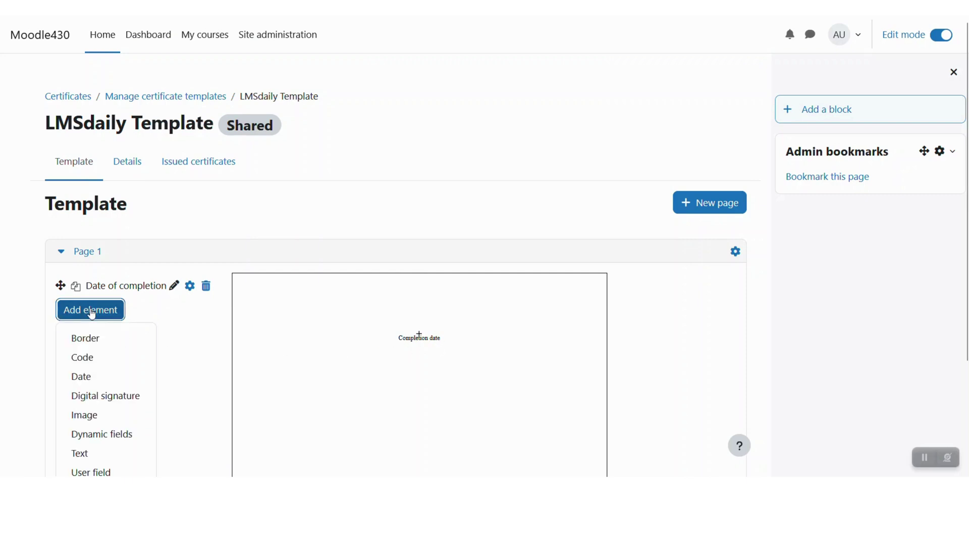
pyautogui.scroll(-3, 26, 302)
pyautogui.click(75, 280)
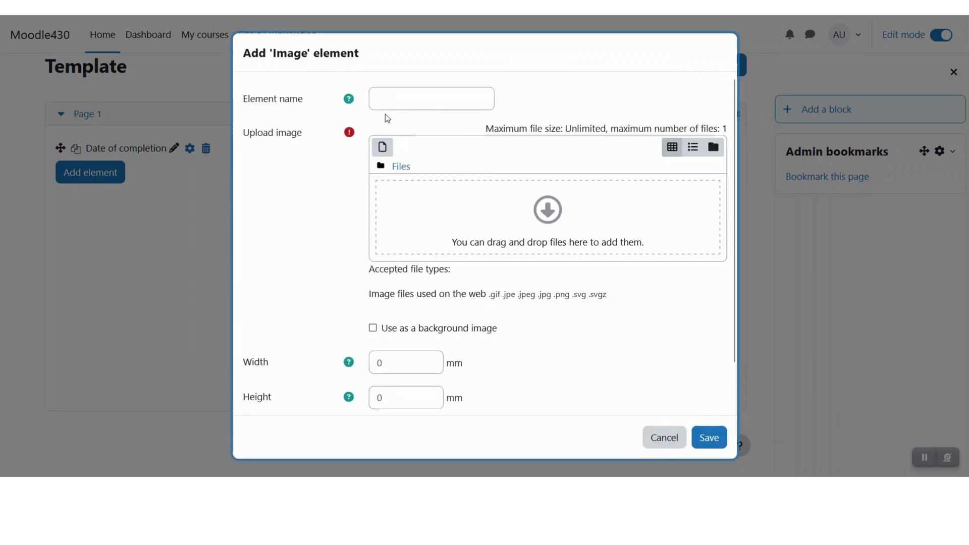
pyautogui.click(387, 100)
pyautogui.write('b')
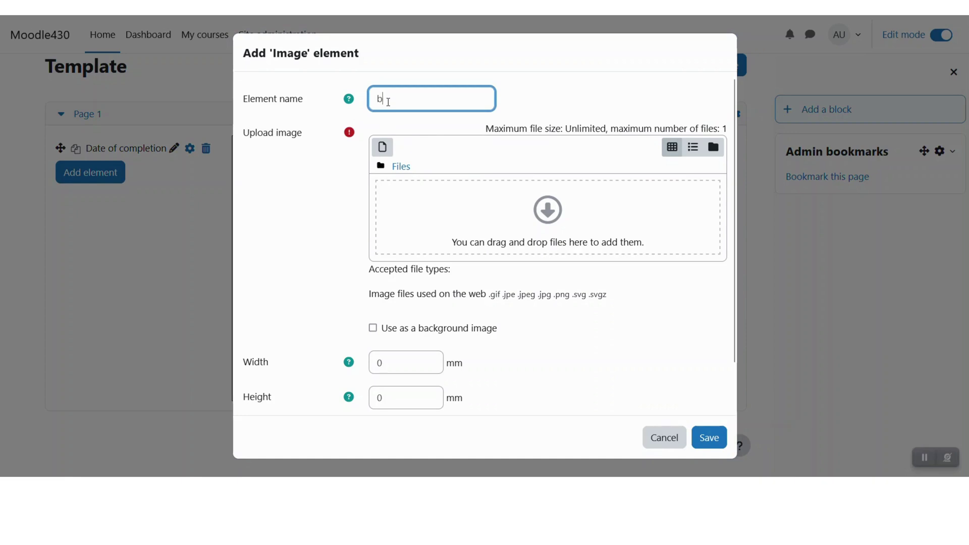
pyautogui.press('BackSpace')
pyautogui.write('BAC')
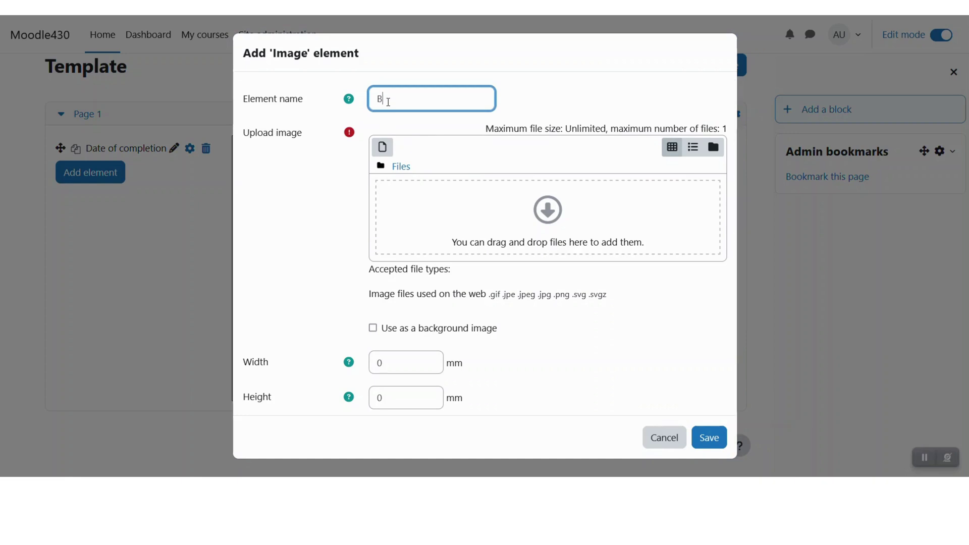
pyautogui.press('BackSpace')
pyautogui.press('BackSpace')
pyautogui.write('ackground image')
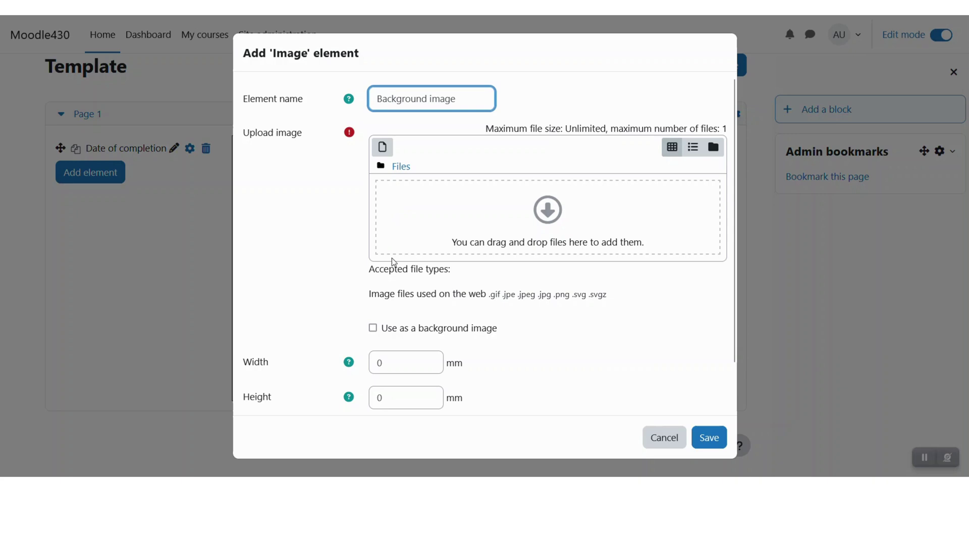
pyautogui.scroll(-2, 388, 353)
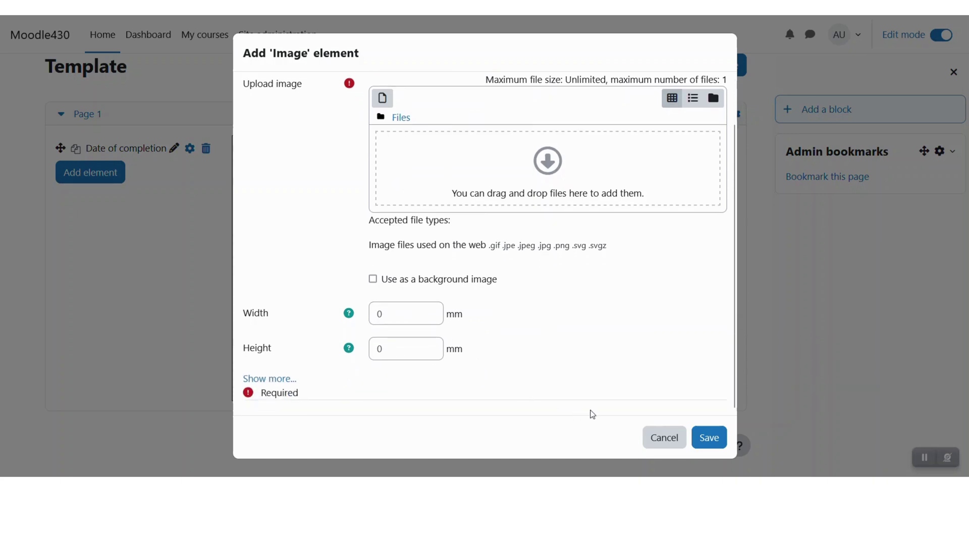
pyautogui.click(665, 438)
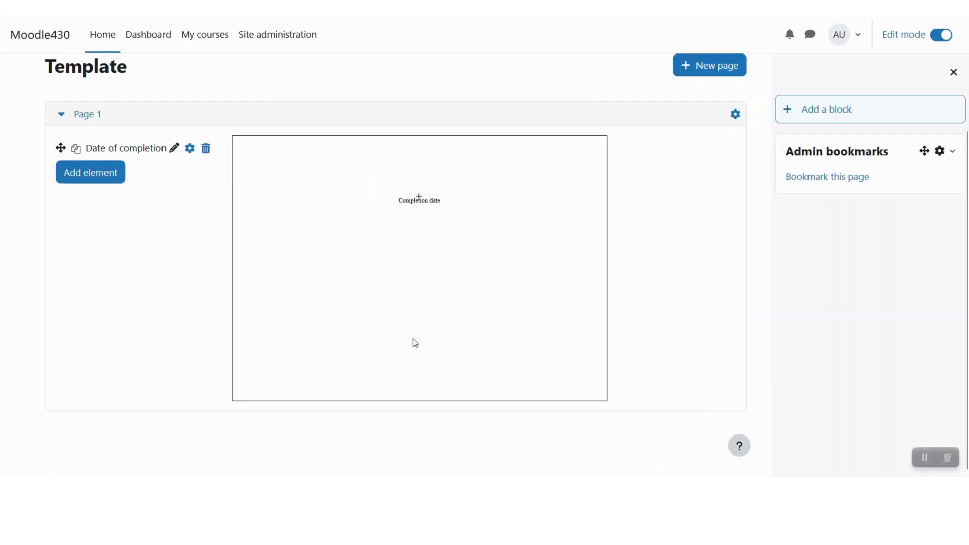
pyautogui.click(98, 179)
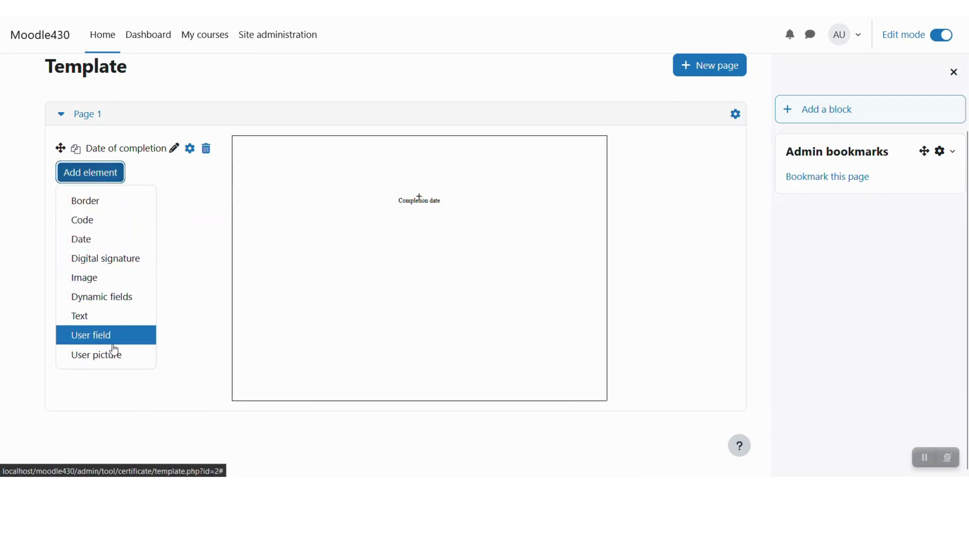
pyautogui.click(644, 264)
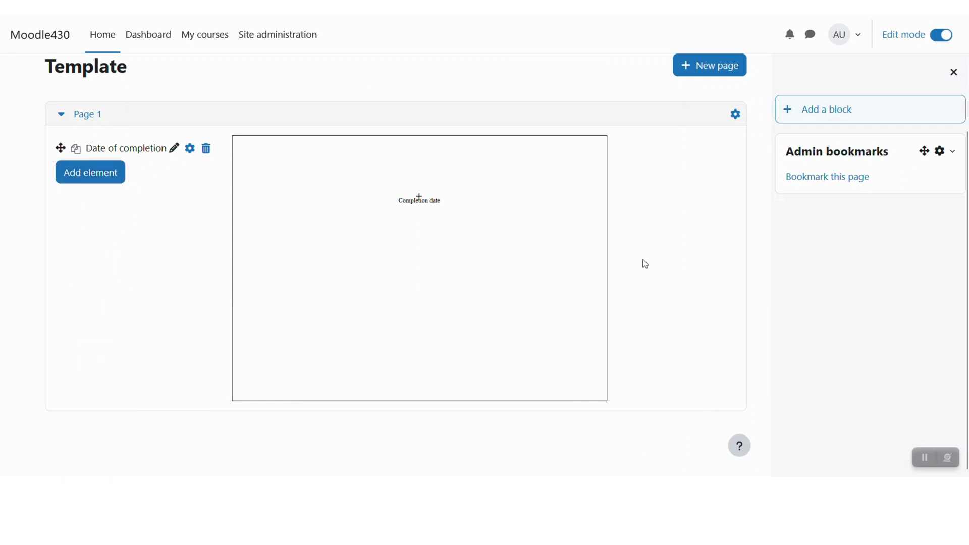
pyautogui.scroll(3, 645, 264)
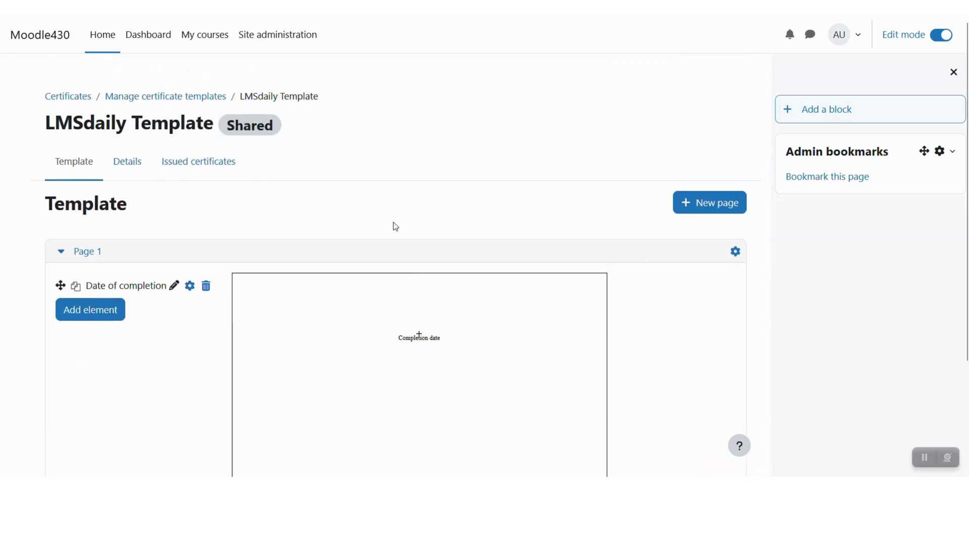
pyautogui.click(133, 168)
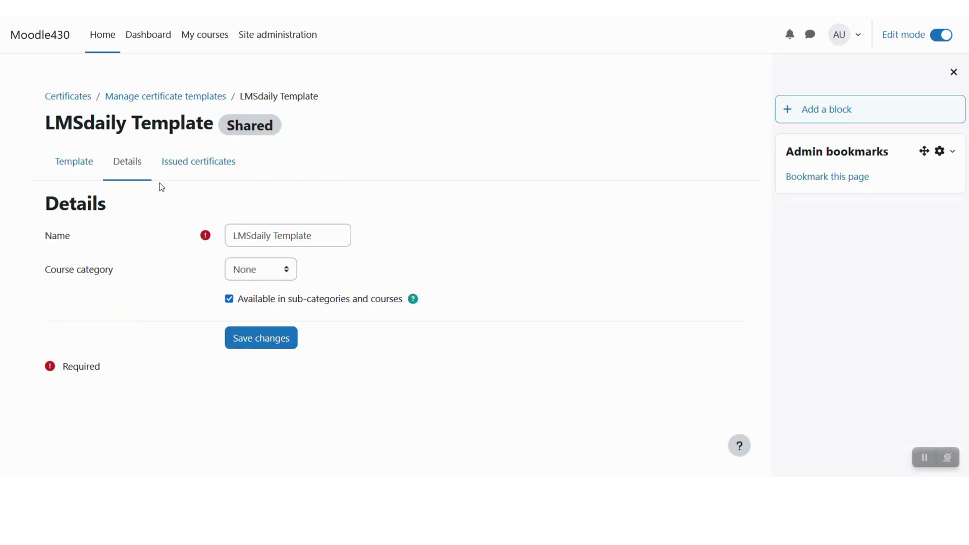
pyautogui.click(174, 172)
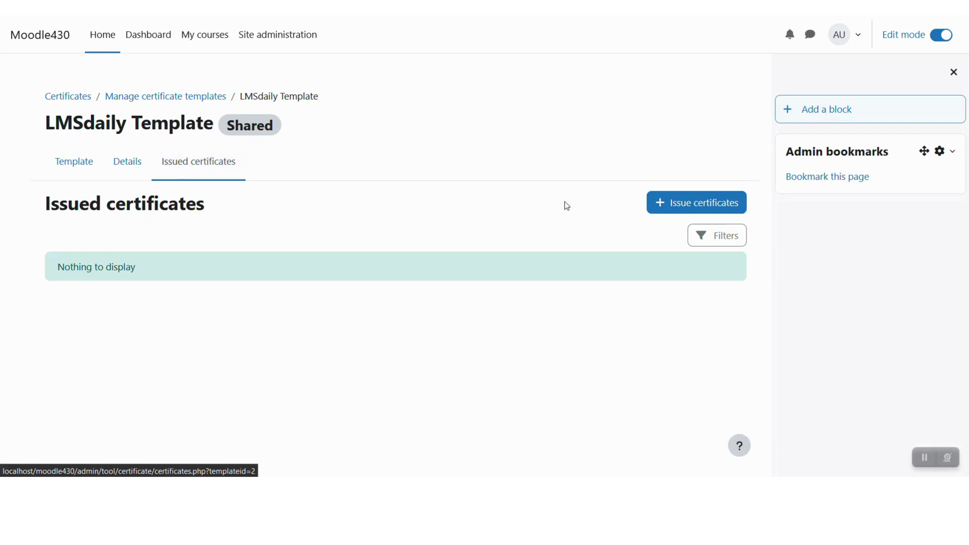
pyautogui.click(68, 170)
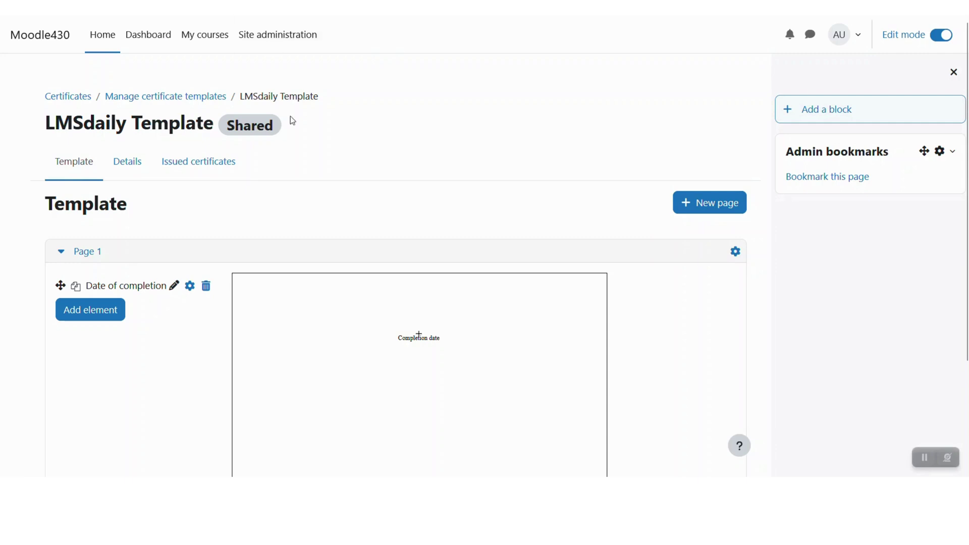
# Discard the half-filled certificate form and reload it empty.
pyautogui.scroll(-3, 283, 204)
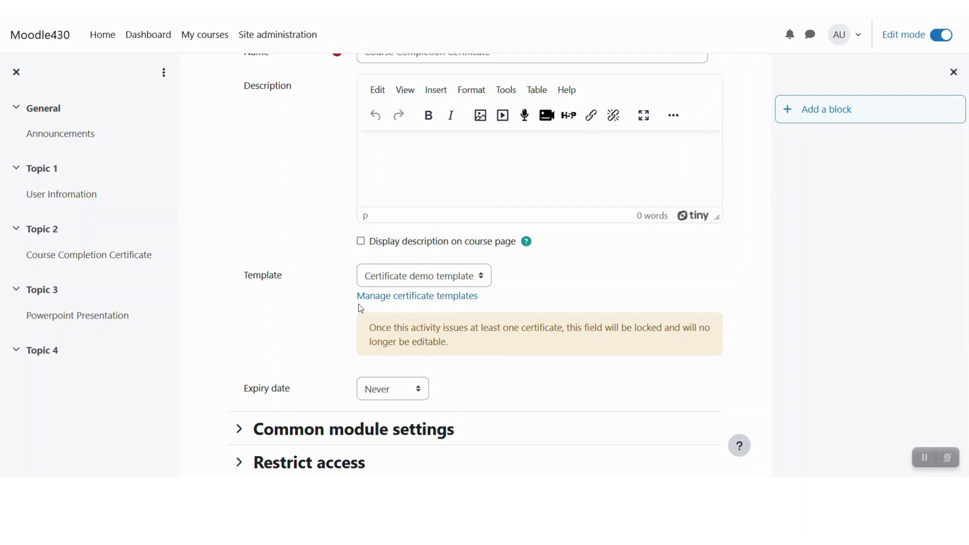
pyautogui.scroll(4, 358, 304)
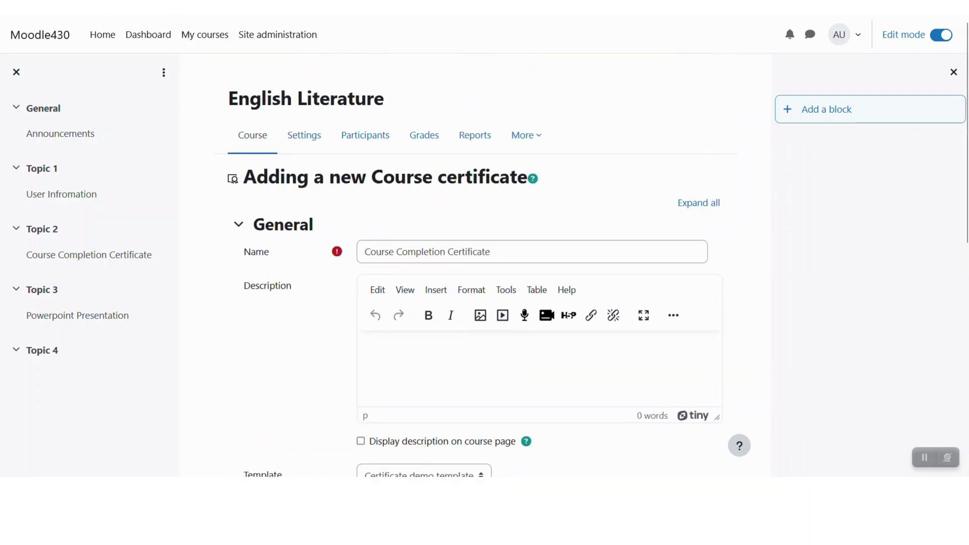
pyautogui.click(104, 19)
pyautogui.click(495, 275)
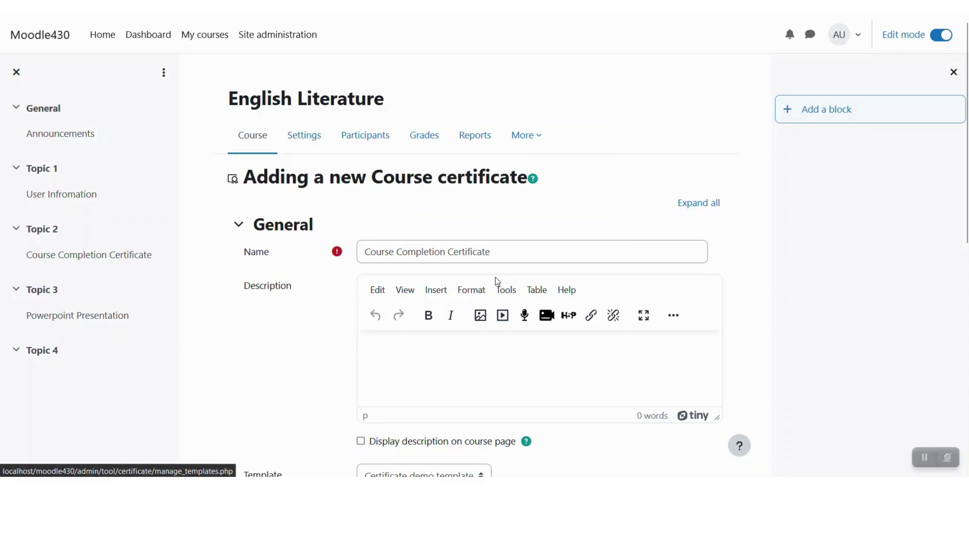
# Name the certificate 'Course completion certificate' and base it on LMSdaily Template.
pyautogui.click(391, 257)
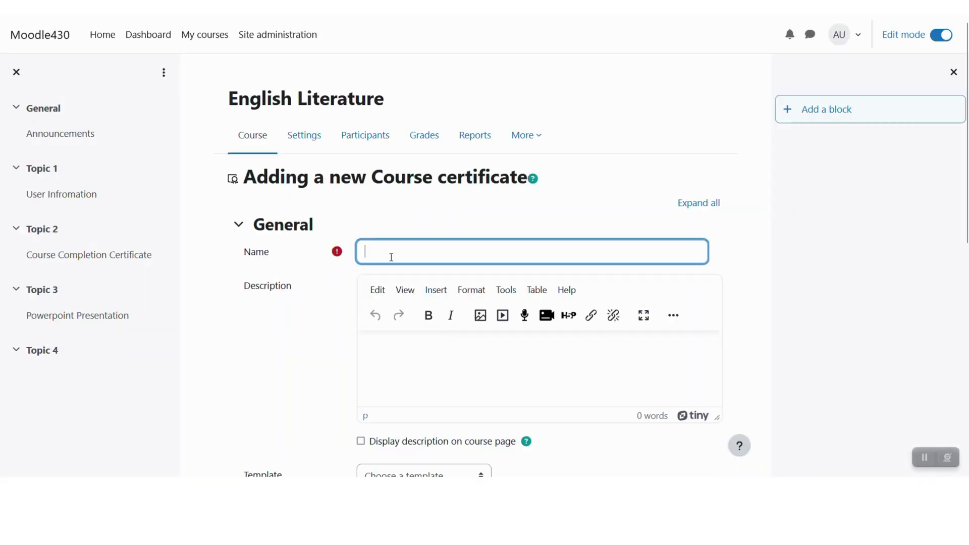
pyautogui.write('Course completion certificate')
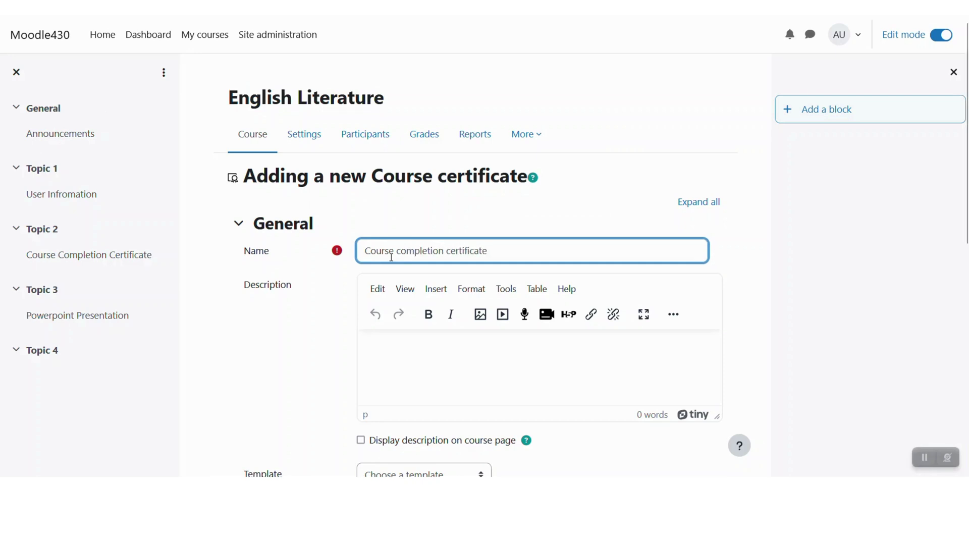
pyautogui.scroll(-4, 390, 259)
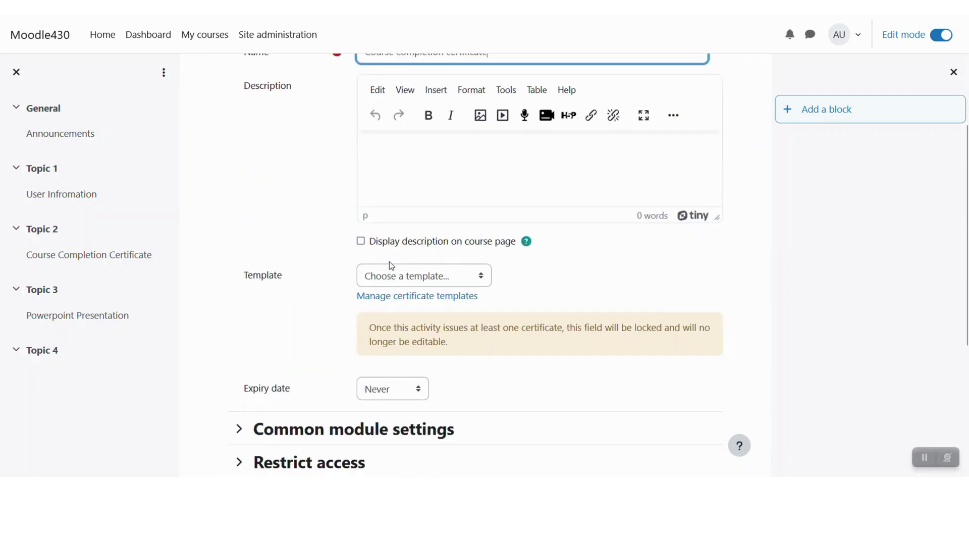
pyautogui.click(383, 278)
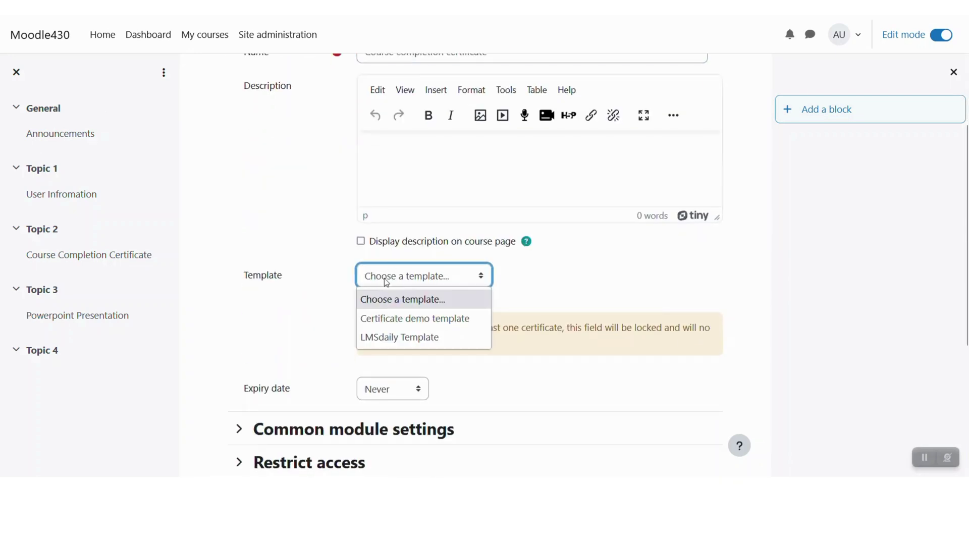
pyautogui.click(393, 338)
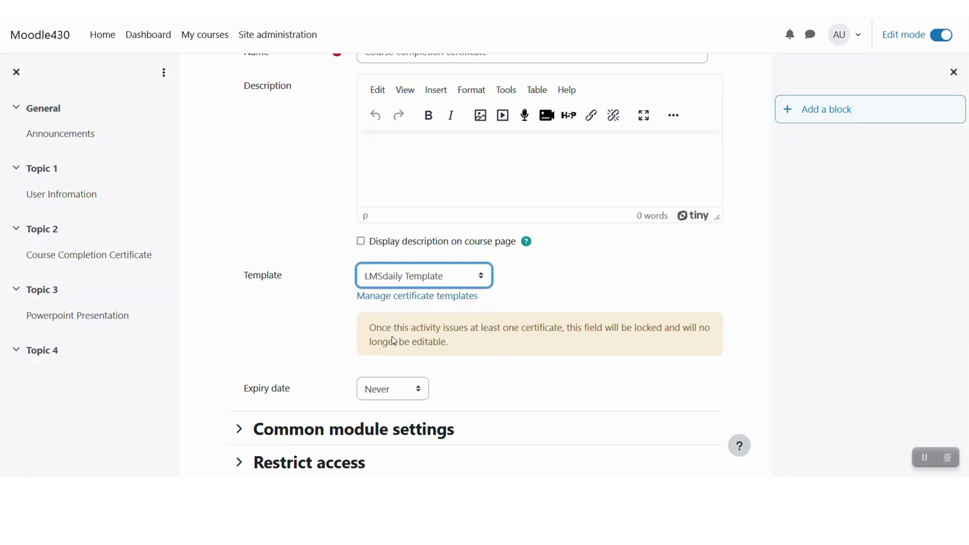
# Set the certificate's expiry to a specific date: 31 December 2024.
pyautogui.click(379, 390)
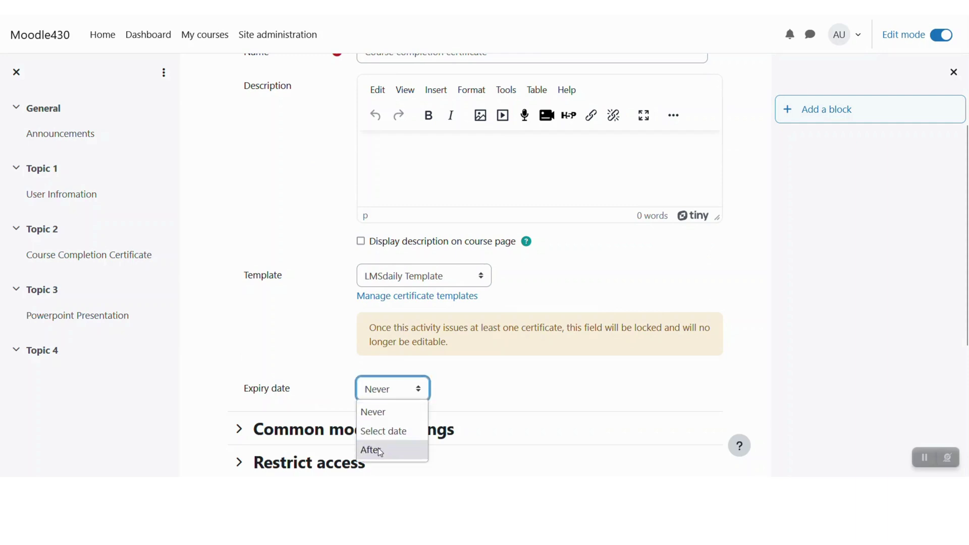
pyautogui.click(376, 432)
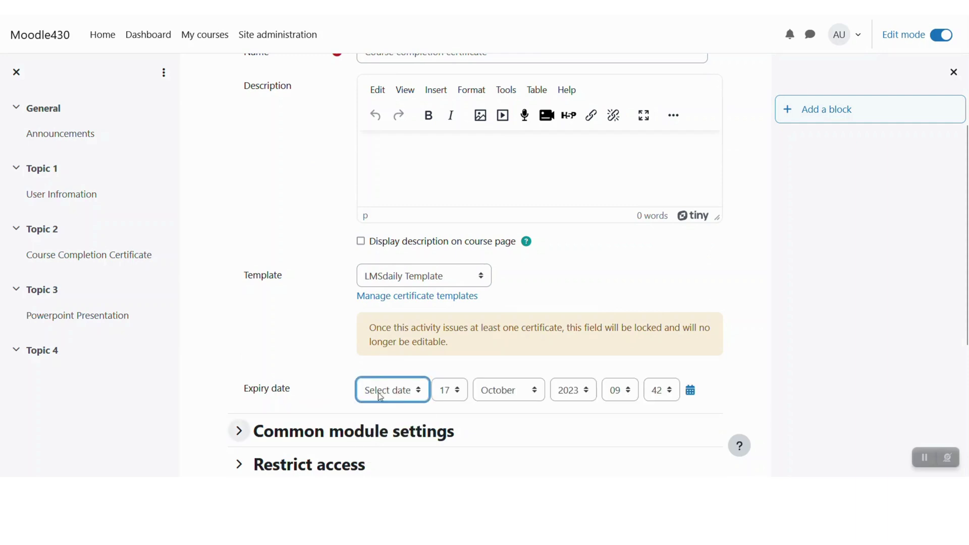
pyautogui.click(514, 392)
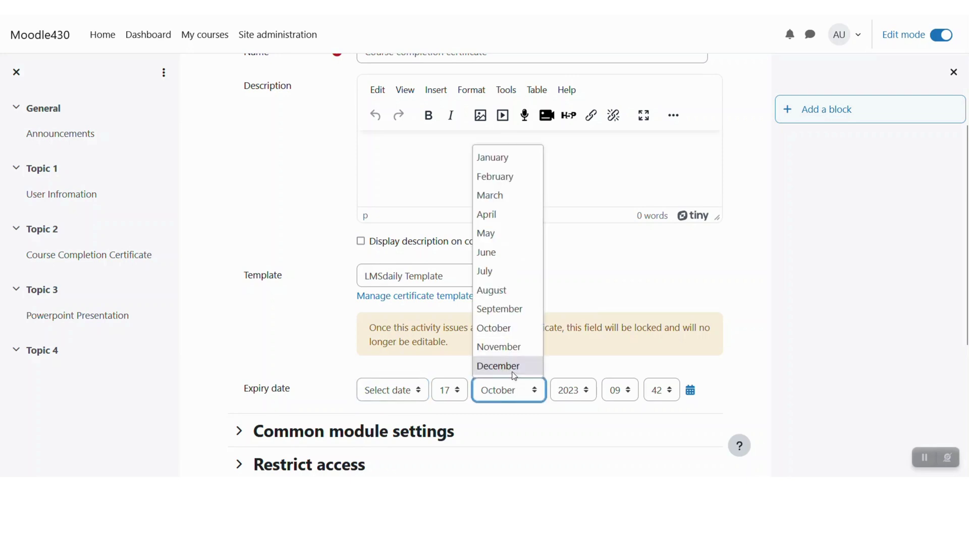
pyautogui.click(515, 377)
pyautogui.click(577, 399)
pyautogui.scroll(-5, 569, 362)
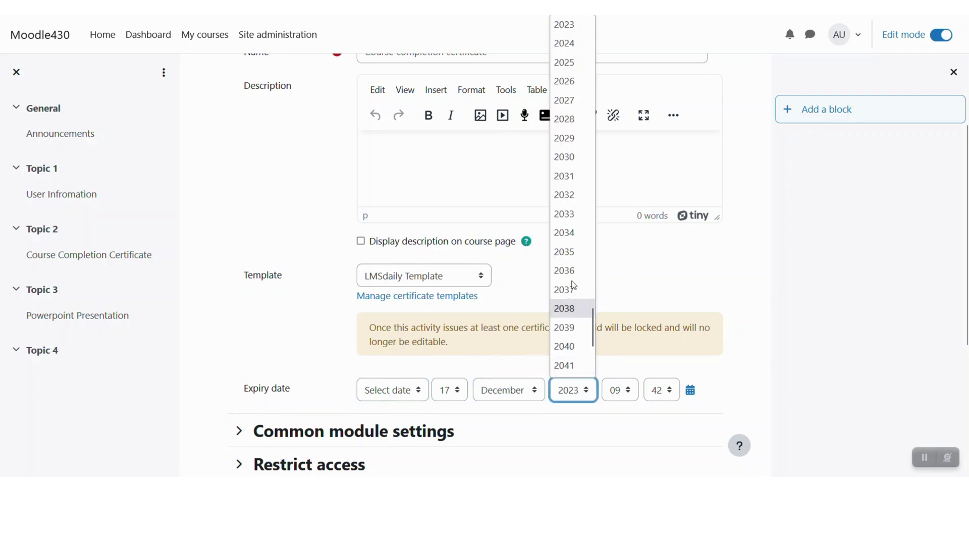
pyautogui.click(564, 43)
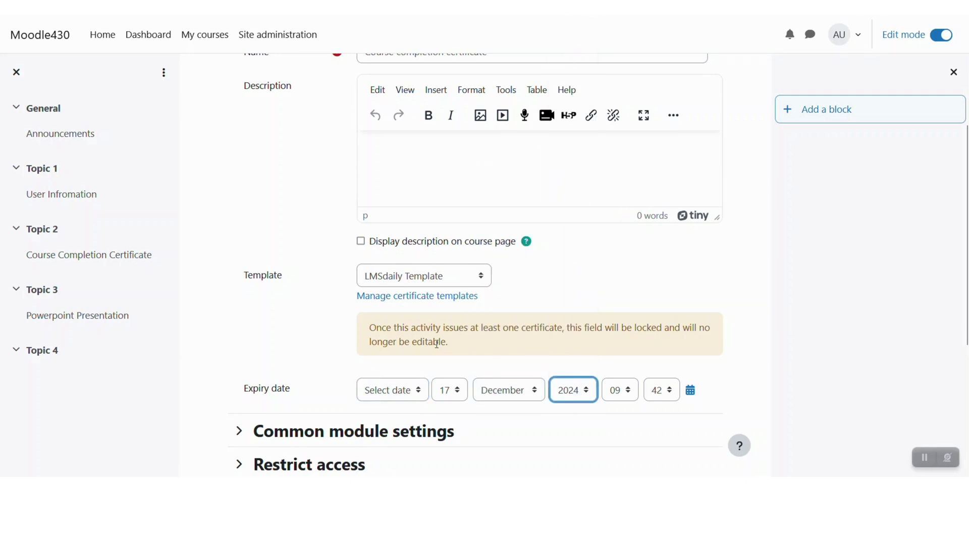
pyautogui.click(449, 389)
pyautogui.scroll(-4, 446, 361)
pyautogui.click(445, 365)
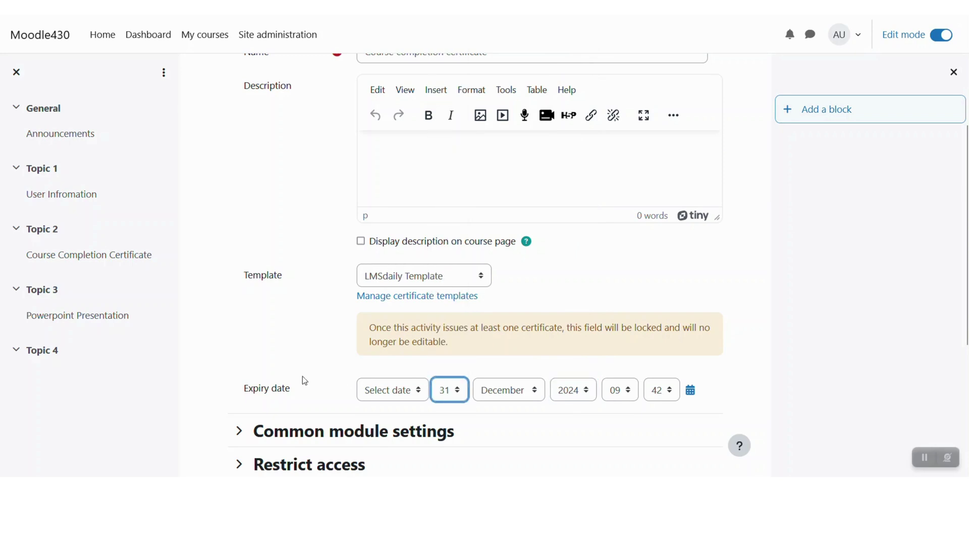
pyautogui.scroll(-4, 296, 378)
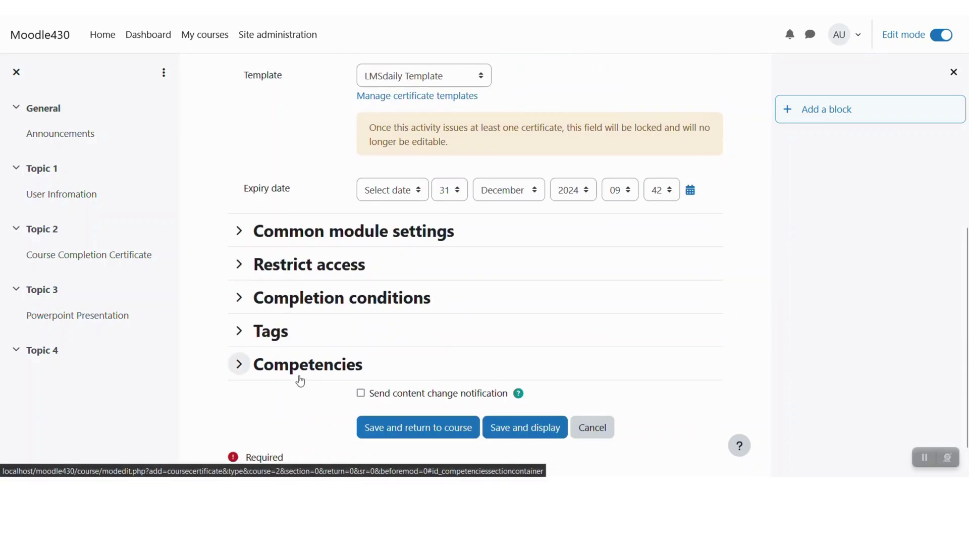
# Save the Course completion certificate activity and display its page.
pyautogui.click(509, 429)
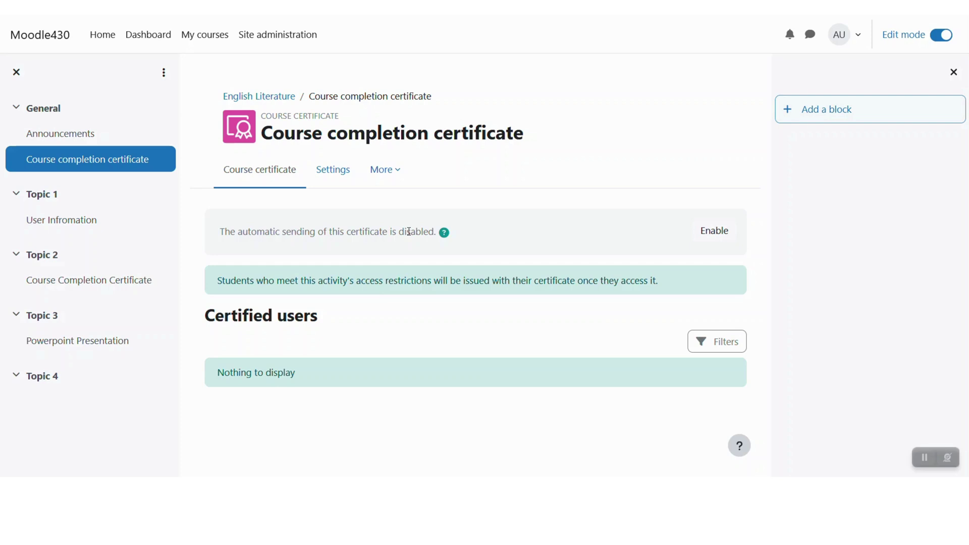
# Enable and confirm automatic sending of the Course completion certificate.
pyautogui.click(723, 233)
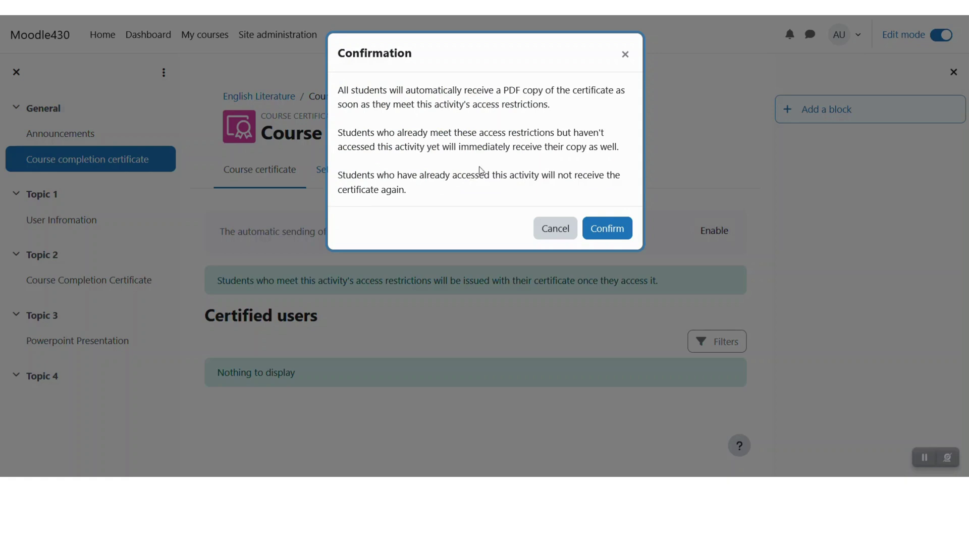
pyautogui.click(607, 231)
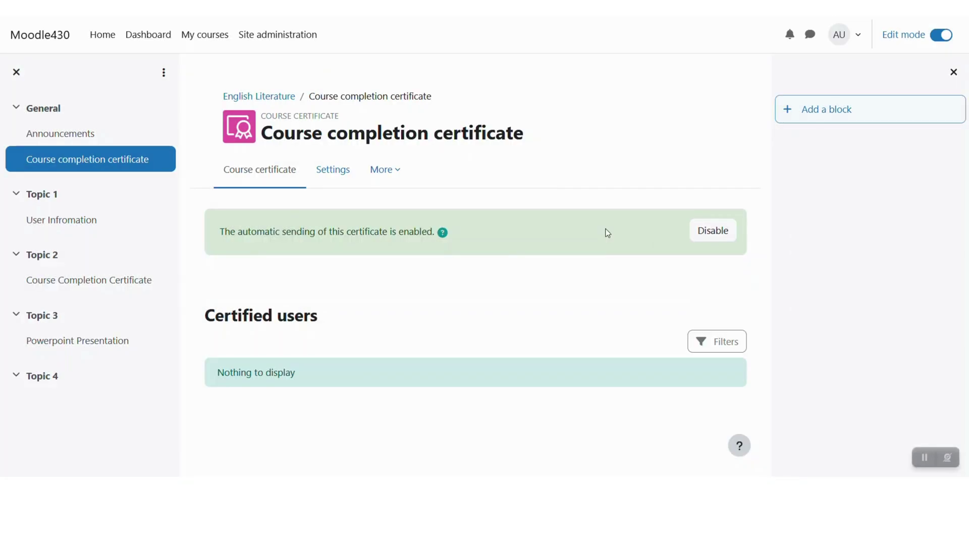